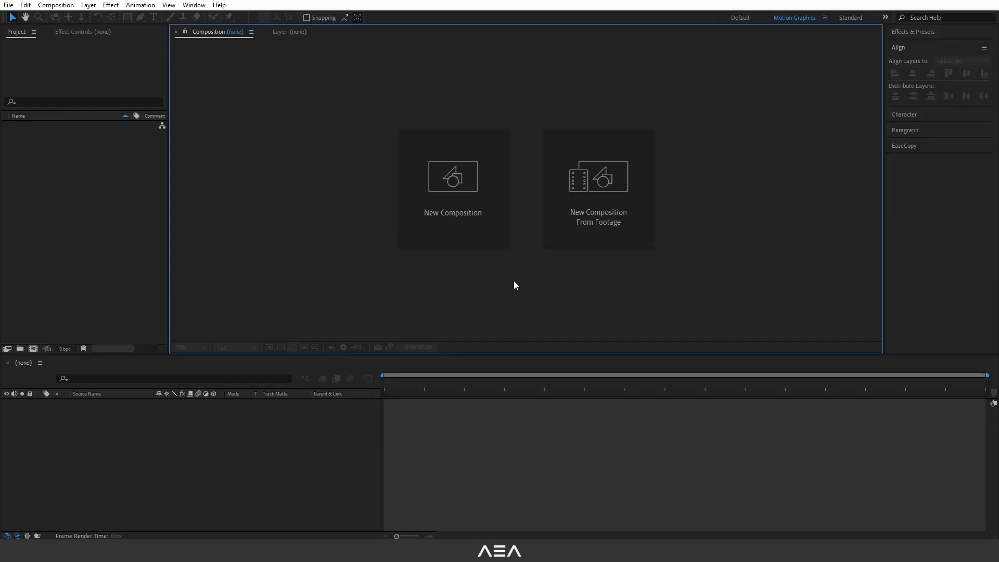
# - Create a new HD composition 'Squish Typography Animation' at 1920x1080, 24 fps, 10 seconds
pyautogui.click(478, 195)
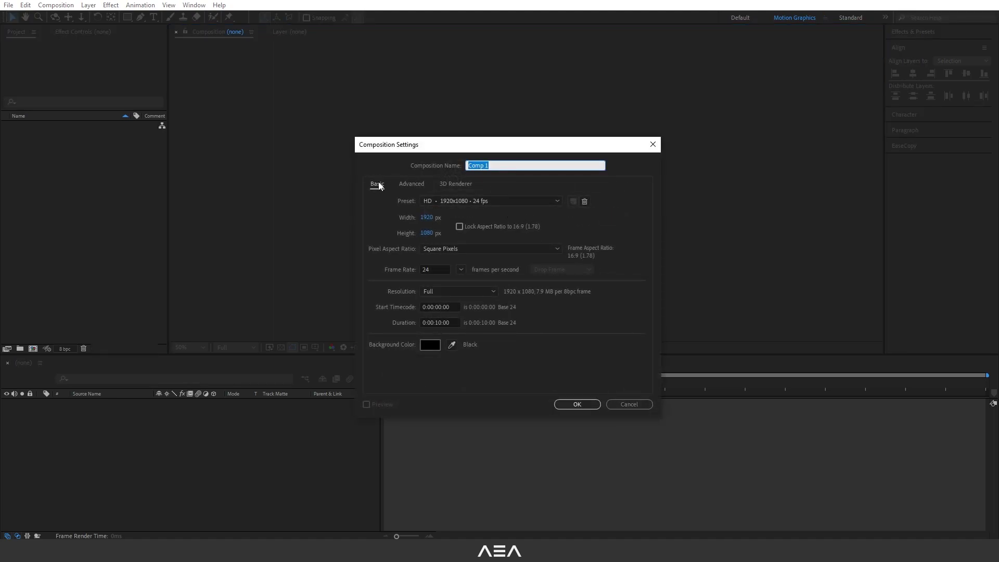
pyautogui.write('Squish Typography Animation')
pyautogui.click(405, 230)
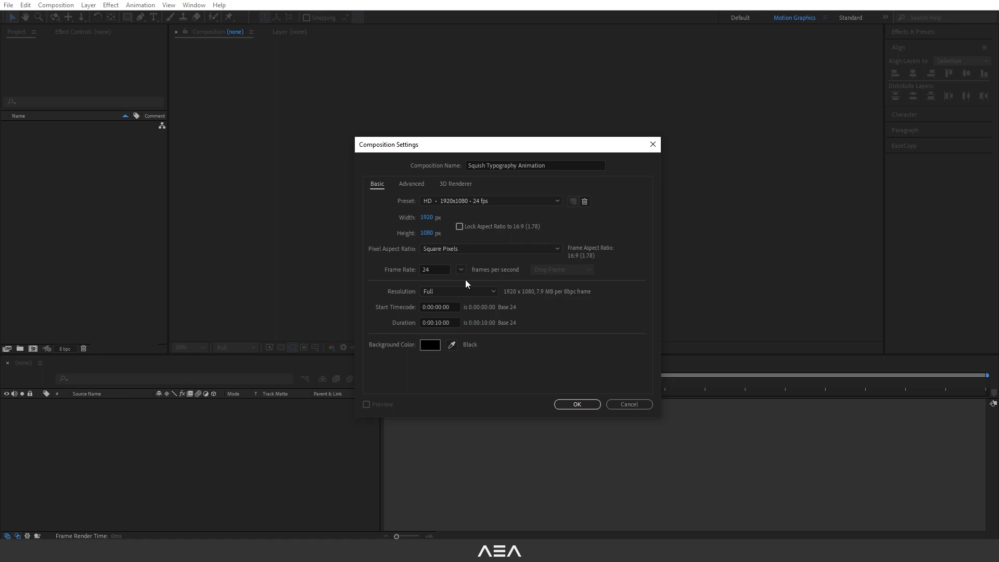
pyautogui.click(440, 323)
pyautogui.click(552, 352)
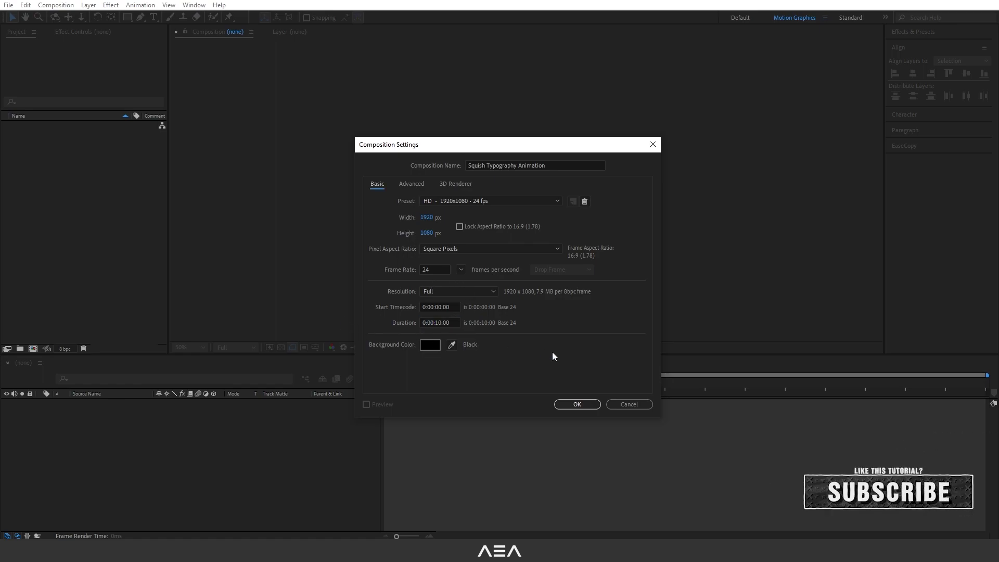
pyautogui.press('Return')
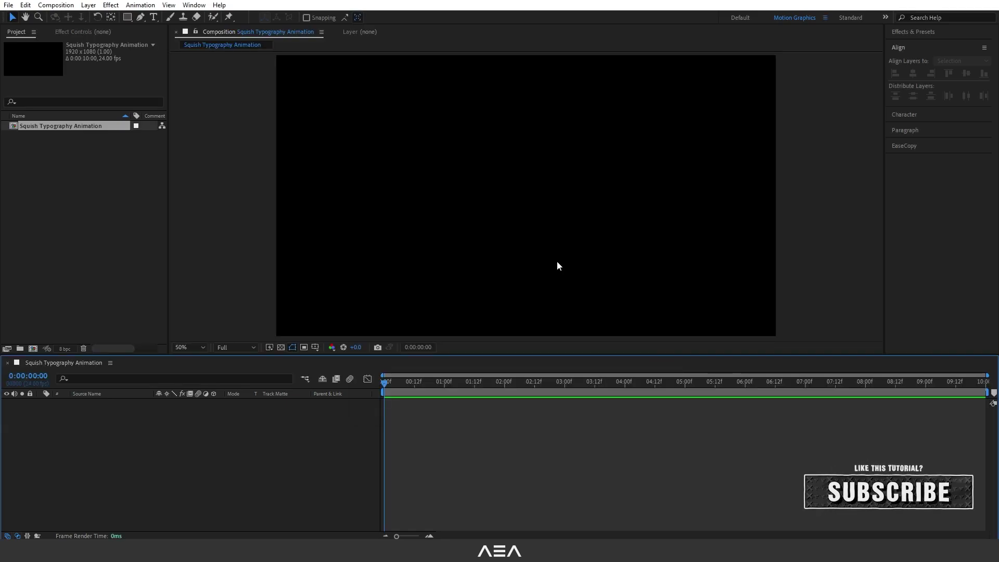
# - Type the word SQUISH as a new text layer and move it toward the centre
pyautogui.click(153, 17)
pyautogui.click(419, 201)
pyautogui.write('Q')
pyautogui.press('BackSpace')
pyautogui.write('SQUISH')
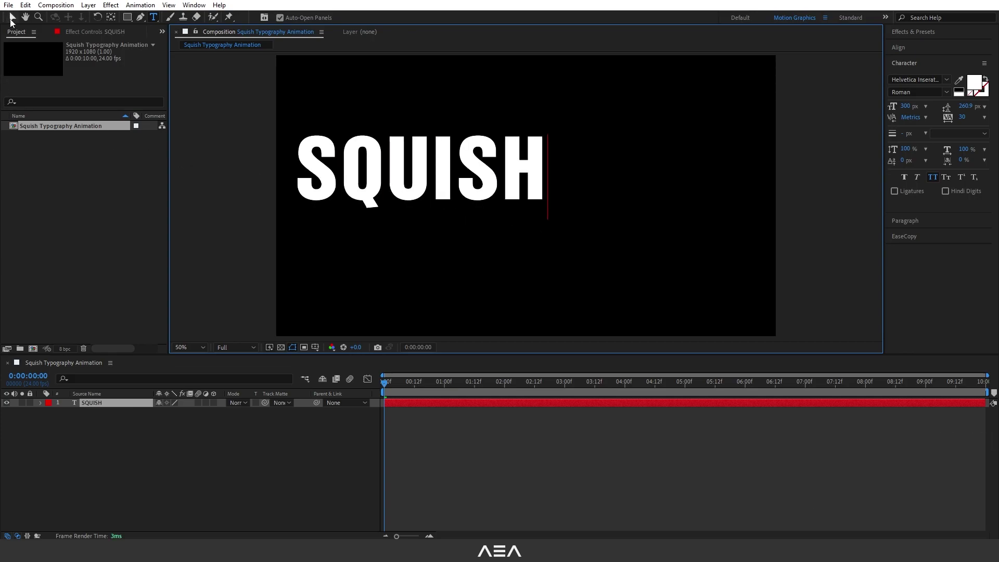
pyautogui.click(12, 20)
pyautogui.moveTo(419, 193); pyautogui.dragTo(524, 224)
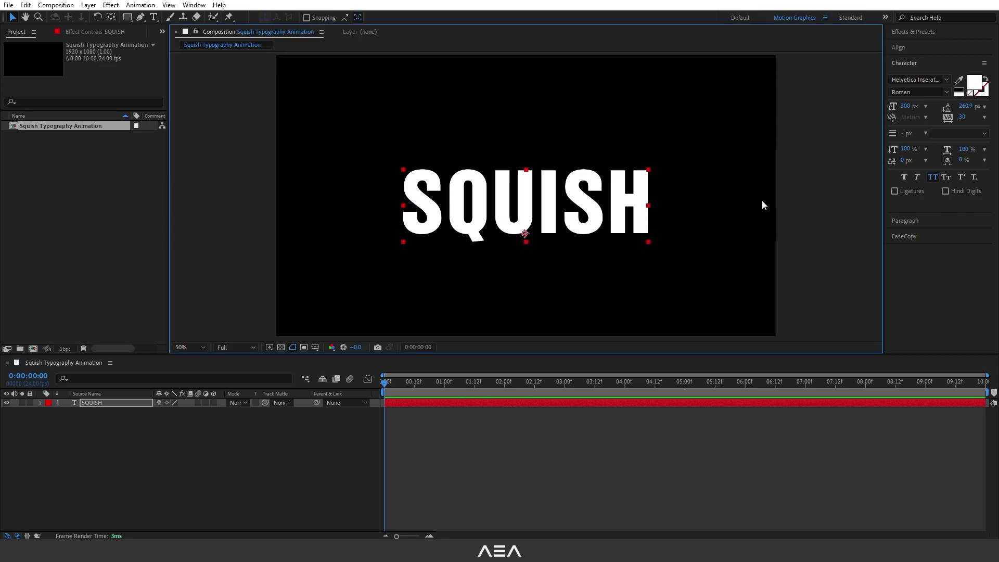
# - Switch between the Paragraph and Character panels to check the text settings
pyautogui.click(913, 220)
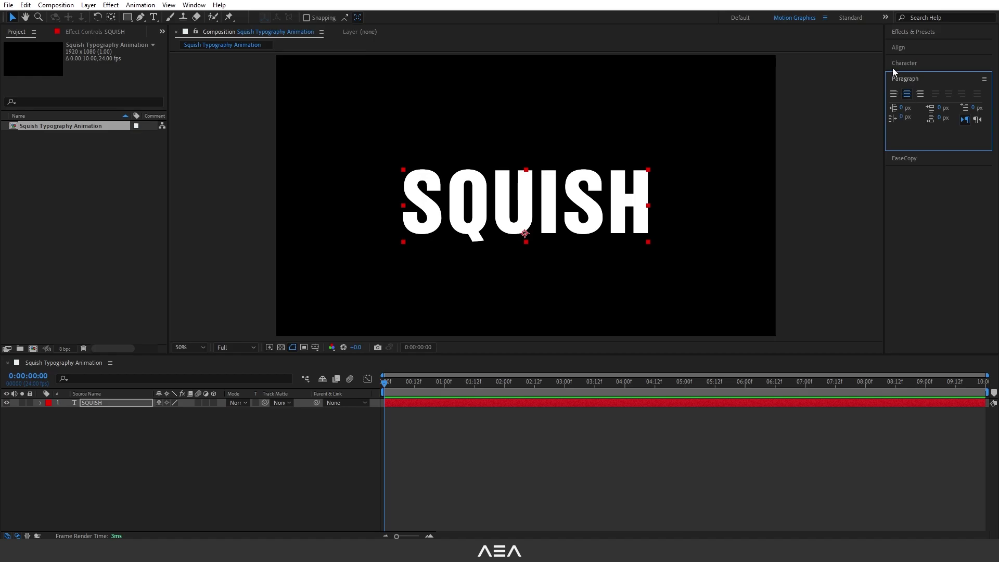
pyautogui.click(194, 5)
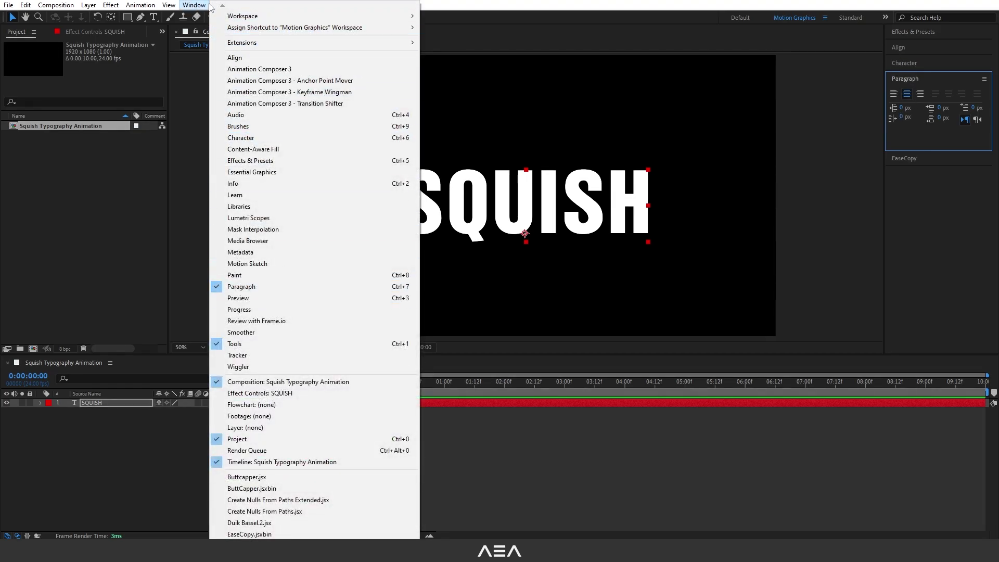
pyautogui.click(587, 218)
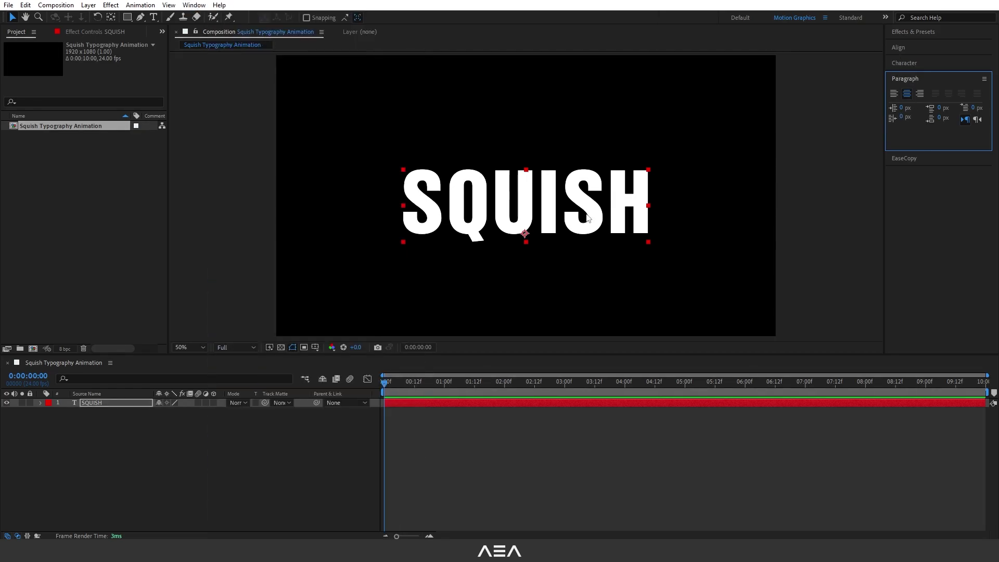
pyautogui.click(909, 78)
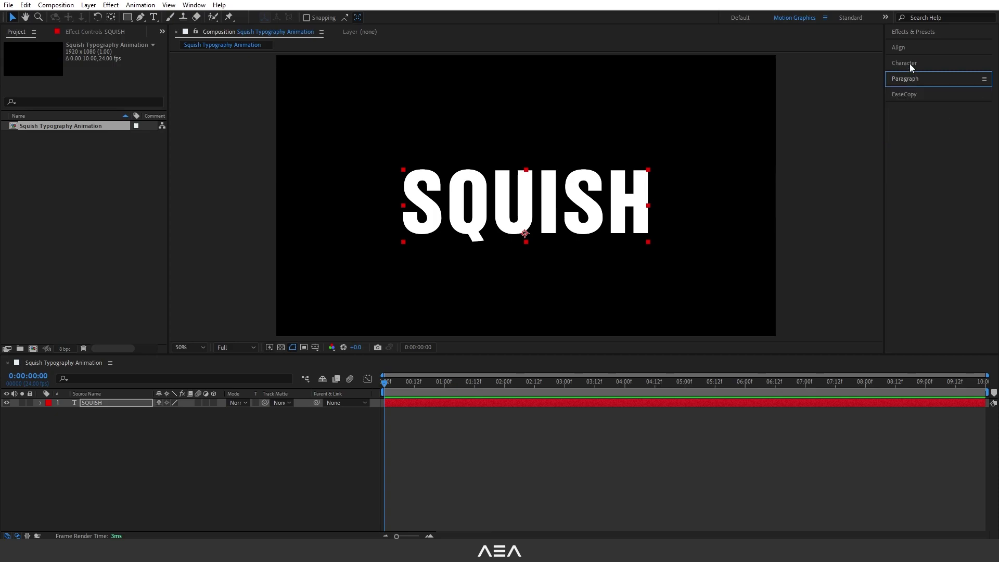
pyautogui.click(909, 64)
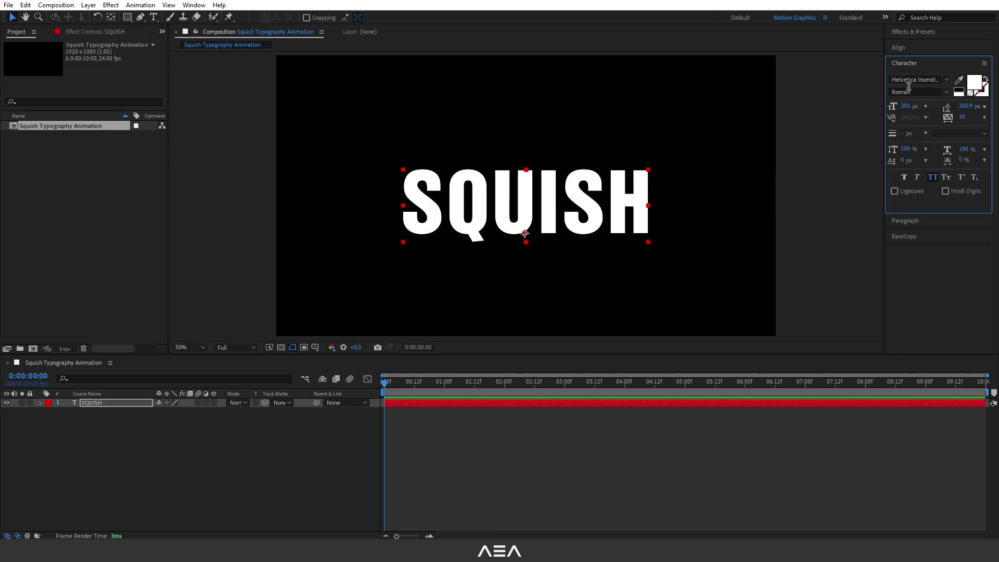
# - Centre SQUISH's anchor point and align the text horizontally and vertically in the composition
pyautogui.click(493, 213)
pyautogui.hotkey('ctrl', 'alt', 'Home')
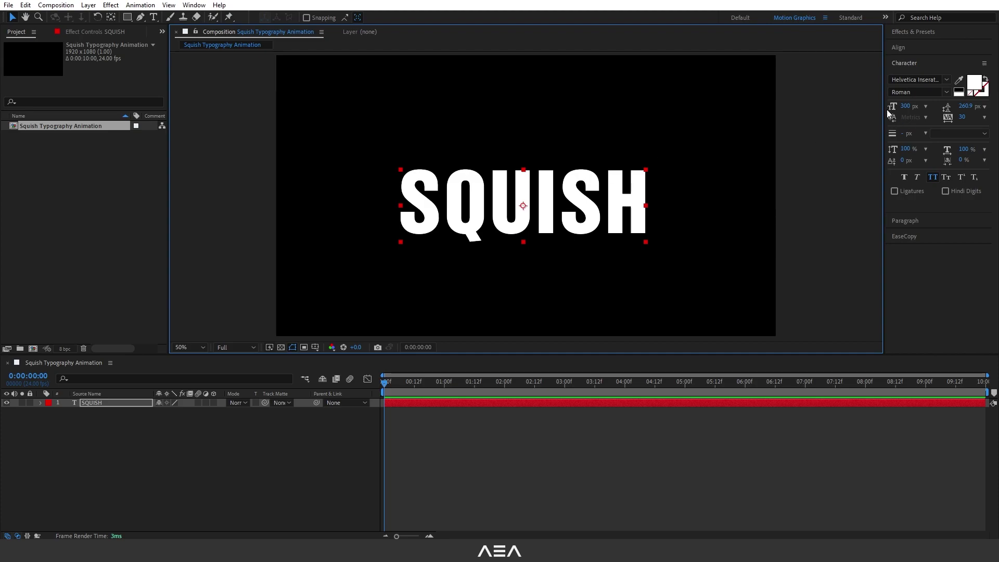
pyautogui.click(920, 48)
pyautogui.click(912, 73)
pyautogui.click(966, 73)
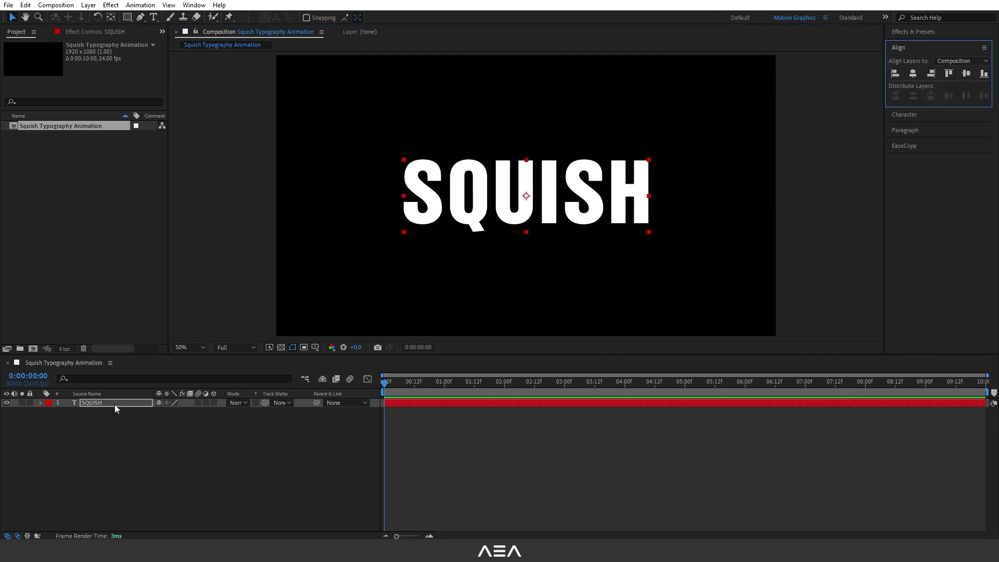
# - Set the SQUISH layer's Scale to 70% and expand its properties
pyautogui.click(91, 406)
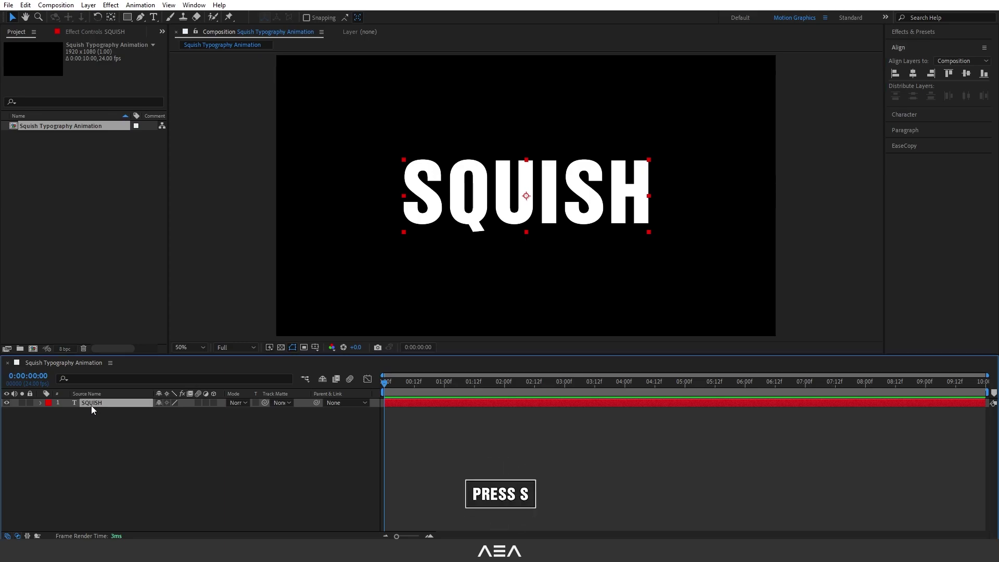
pyautogui.press('s')
pyautogui.moveTo(187, 411); pyautogui.dragTo(178, 412)
pyautogui.click(178, 411)
pyautogui.write('70')
pyautogui.click(211, 443)
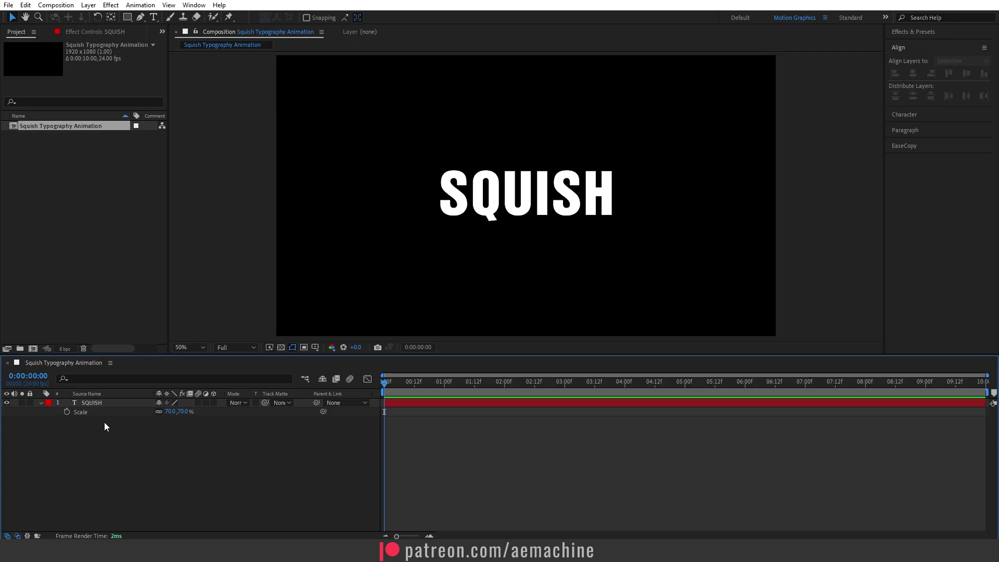
pyautogui.click(42, 405)
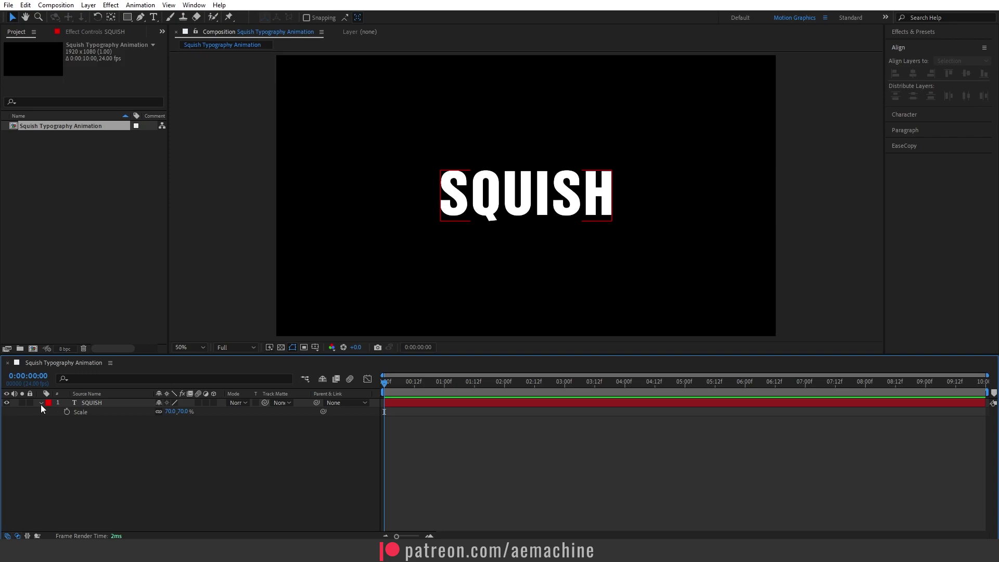
pyautogui.click(41, 404)
# - Add a Tracking animator to the text and delete its Tracking Type property
pyautogui.click(219, 412)
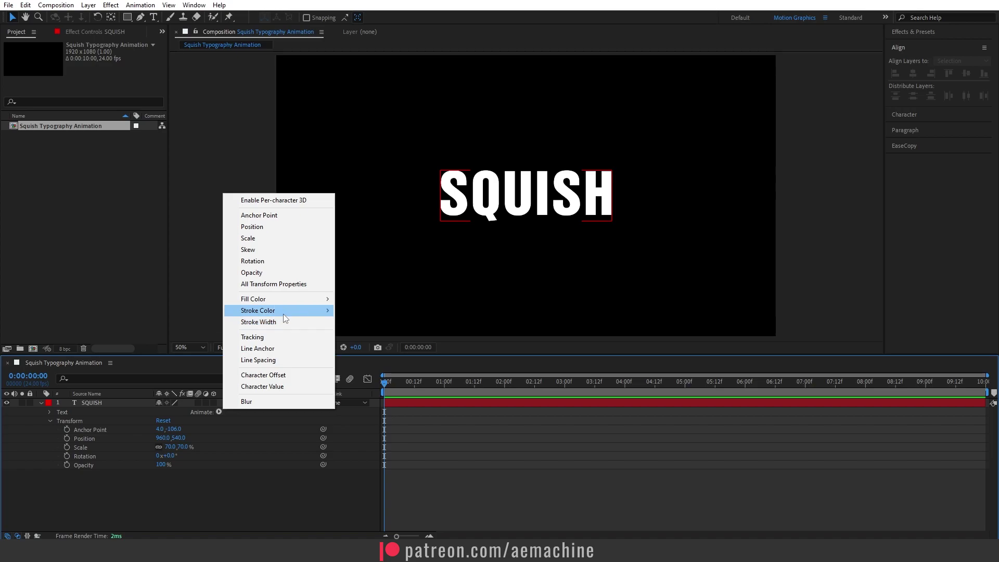
pyautogui.click(272, 337)
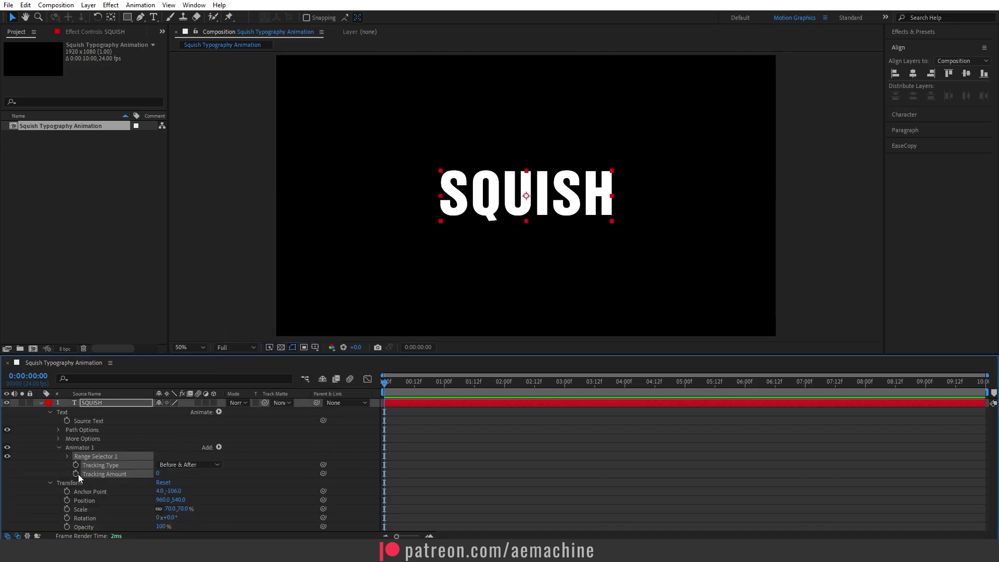
pyautogui.click(62, 466)
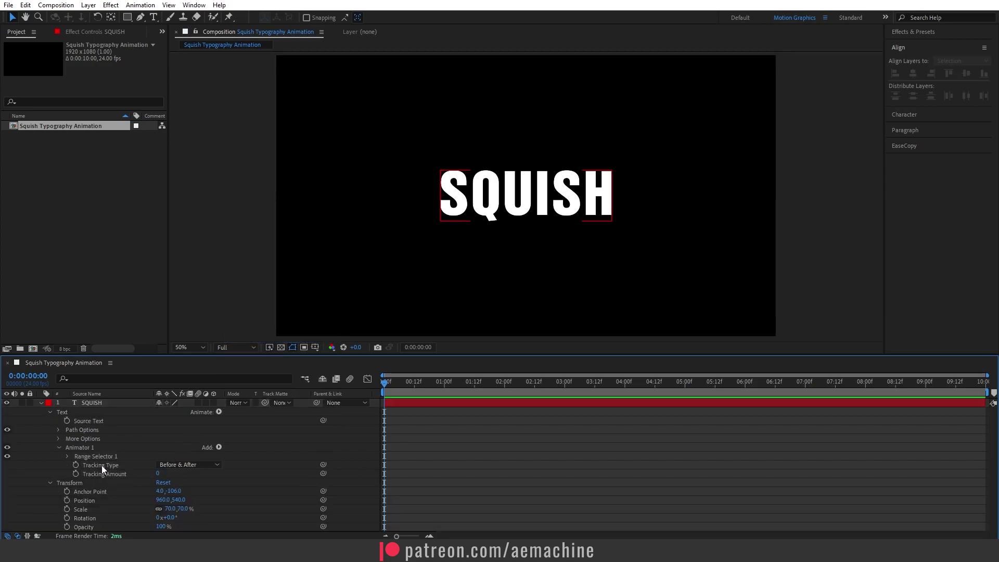
pyautogui.click(101, 465)
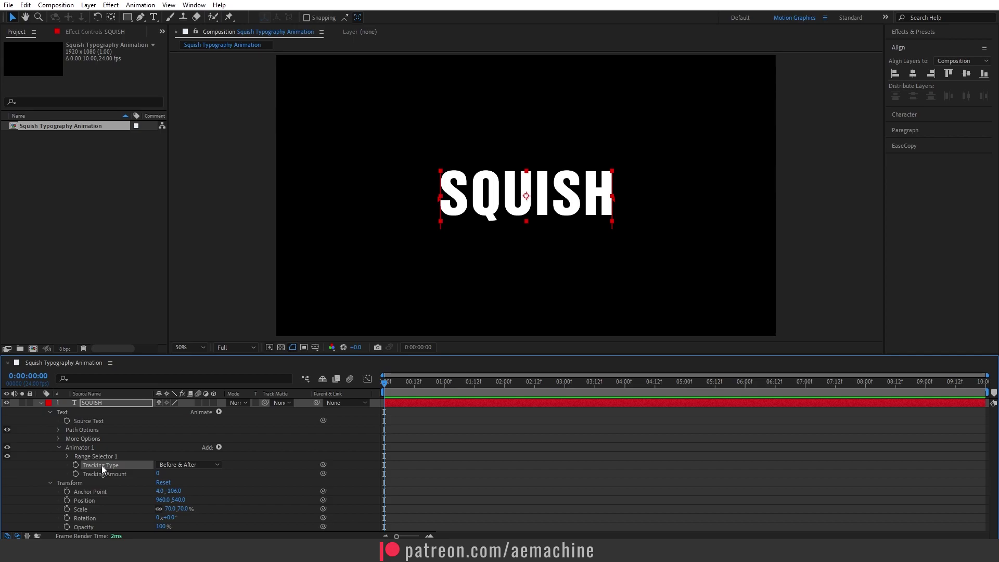
pyautogui.press('Delete')
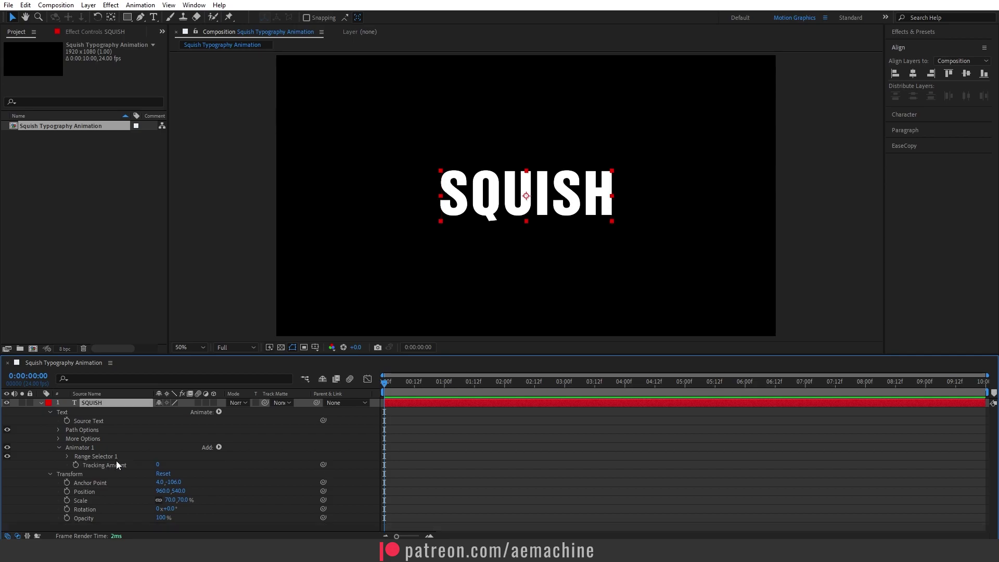
# - Add a Scale property to Animator 1 and unlink its width and height
pyautogui.click(80, 449)
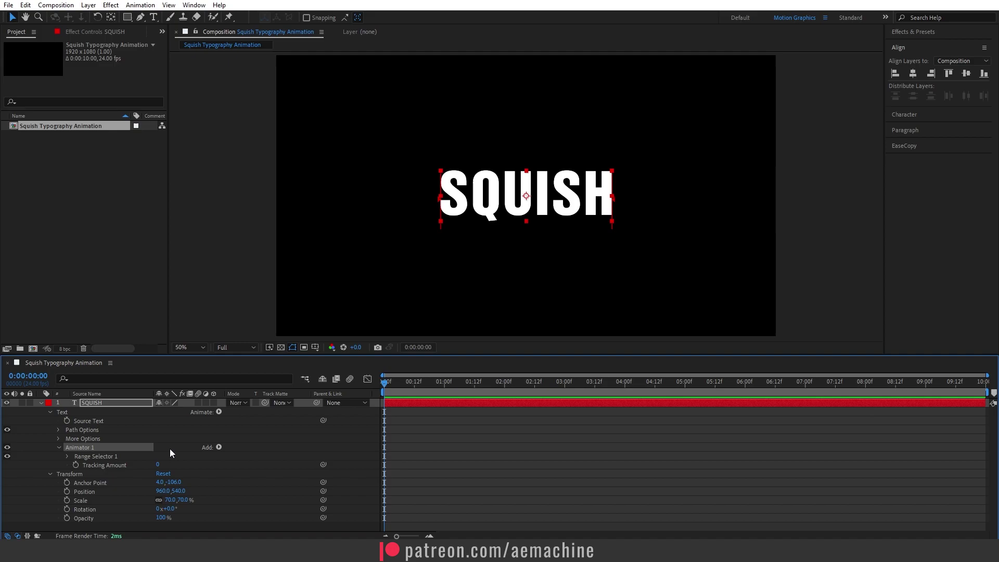
pyautogui.click(219, 447)
pyautogui.moveTo(245, 451)
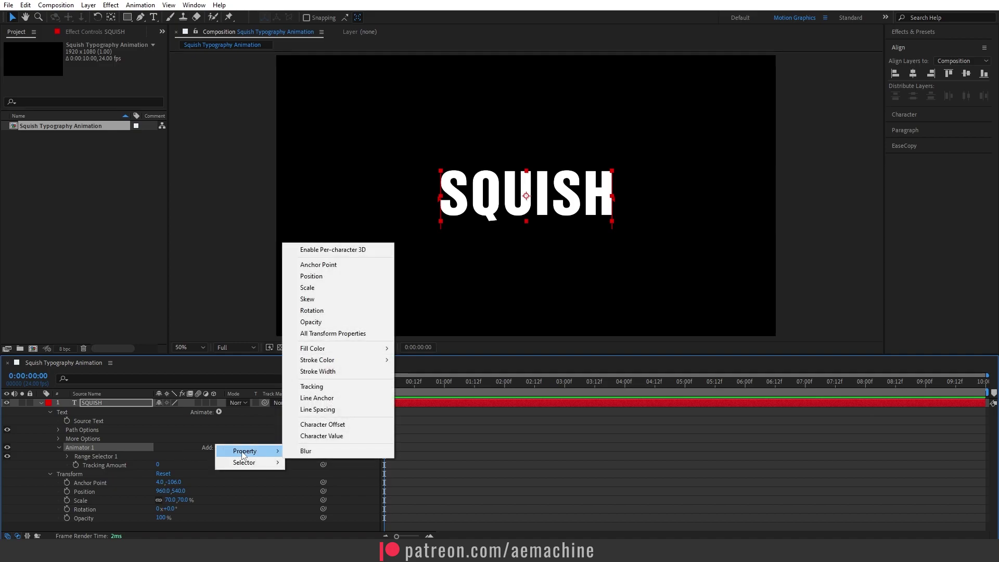
pyautogui.click(339, 289)
pyautogui.click(214, 467)
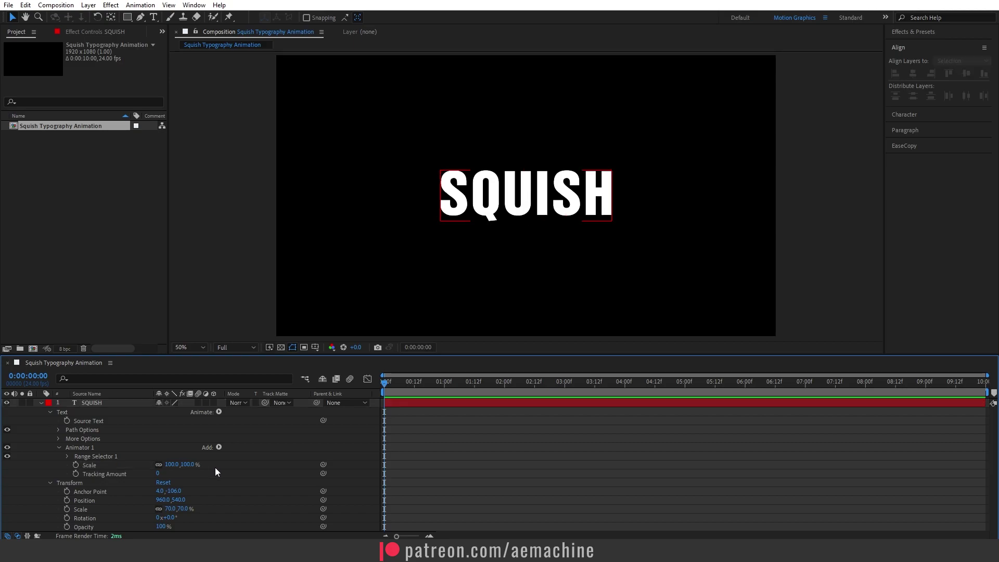
pyautogui.click(158, 464)
# - Set the animator Scale to 180% by 45% and Tracking Amount to 105
pyautogui.click(173, 465)
pyautogui.write('180')
pyautogui.press('Return')
pyautogui.click(189, 464)
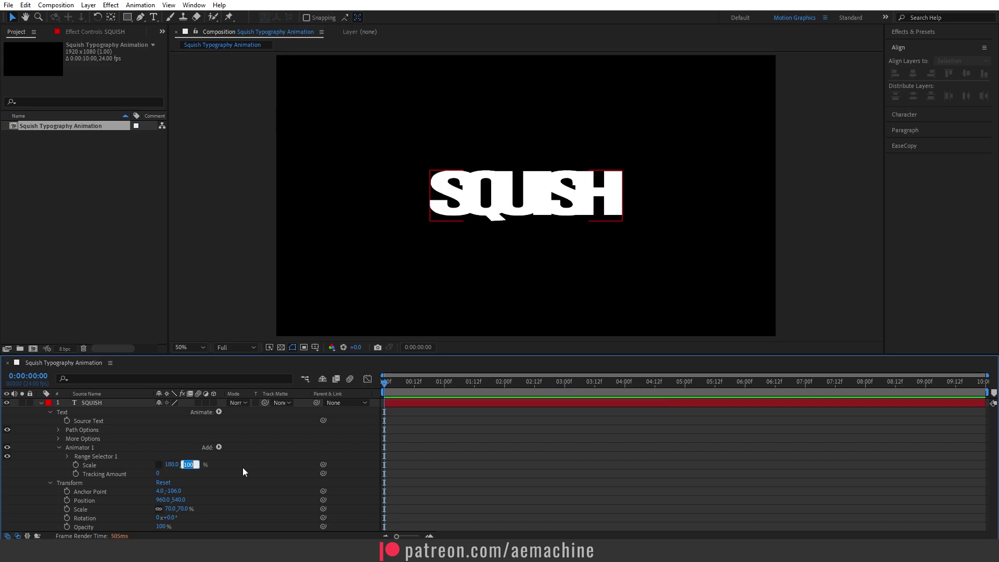
pyautogui.write('45')
pyautogui.press('Return')
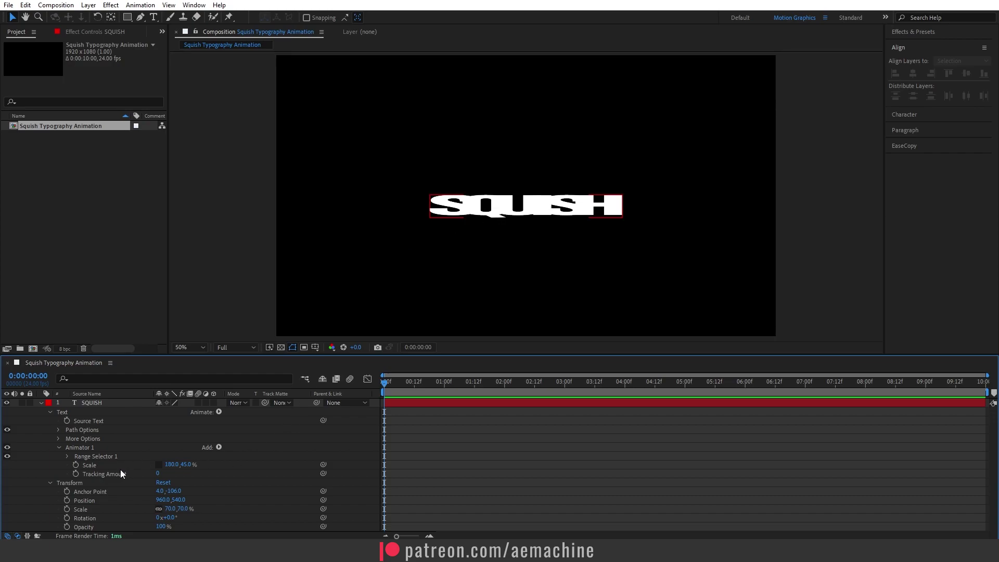
pyautogui.moveTo(157, 474); pyautogui.dragTo(208, 475)
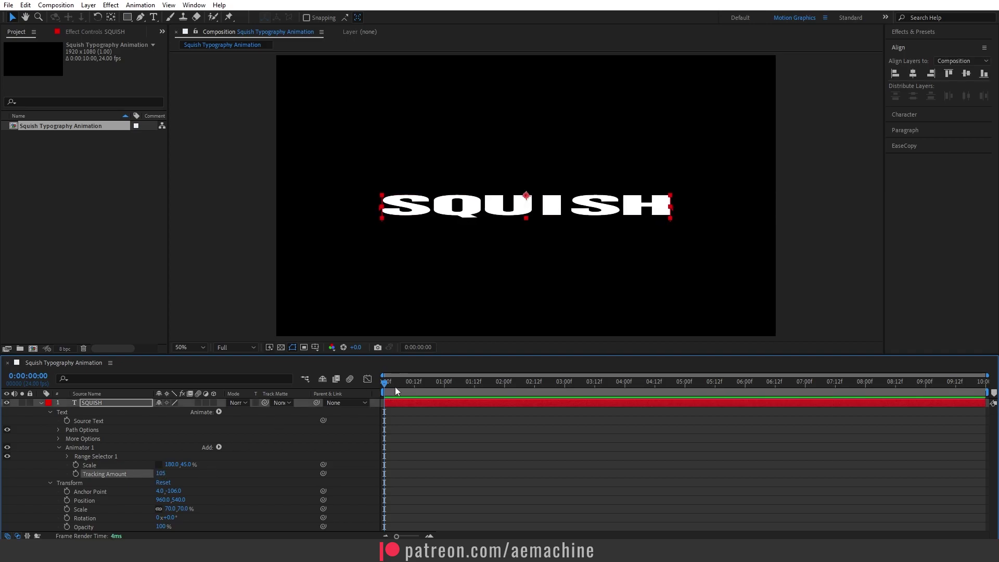
# - Expand Range Selector 1 and begin editing its End value
pyautogui.click(67, 456)
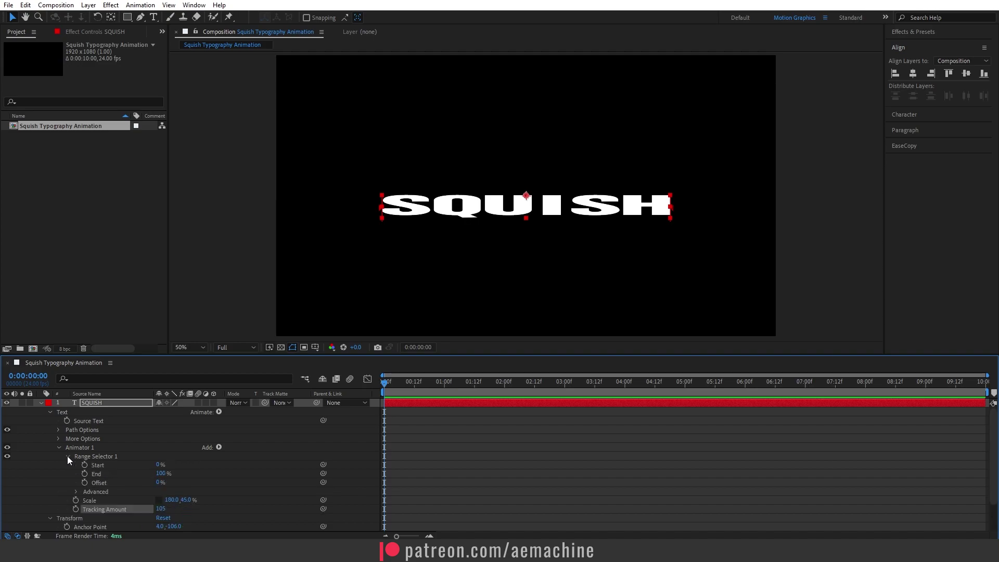
pyautogui.click(113, 456)
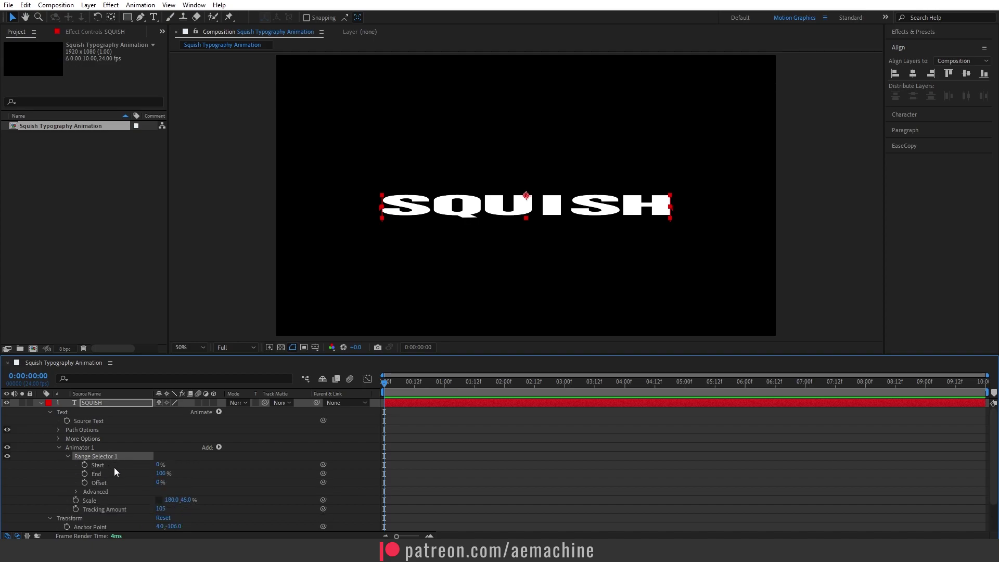
pyautogui.click(160, 474)
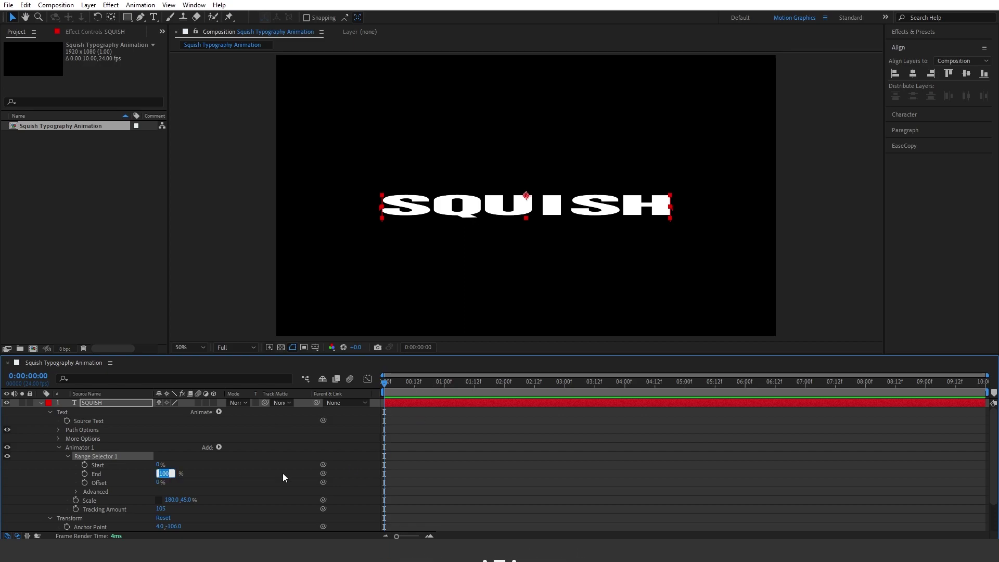
# - Keyframe Range Start and End from 0% to 100% over the first second
pyautogui.write('0')
pyautogui.press('Return')
pyautogui.click(84, 465)
pyautogui.click(84, 473)
pyautogui.moveTo(393, 383); pyautogui.dragTo(445, 396)
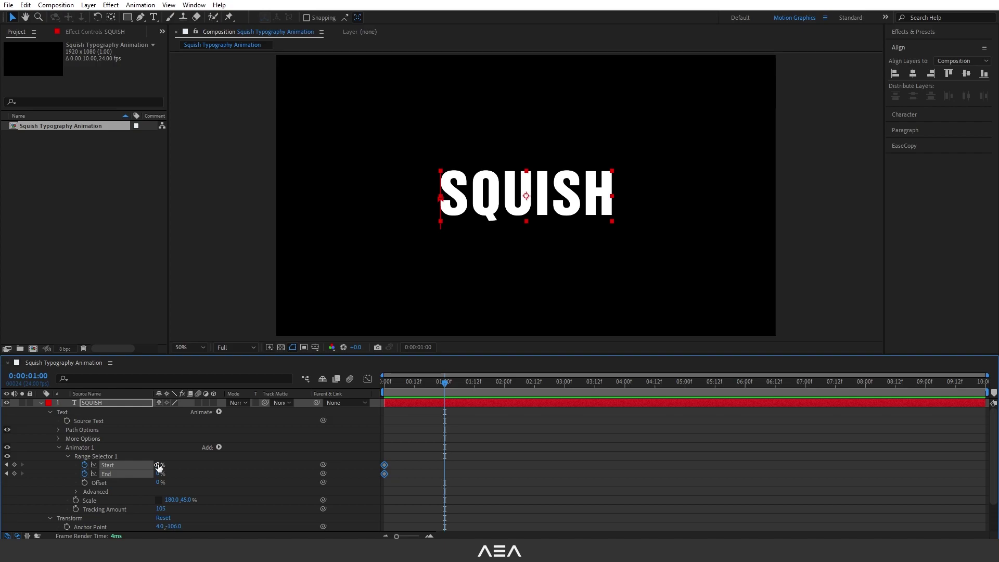
pyautogui.moveTo(159, 465); pyautogui.dragTo(419, 469)
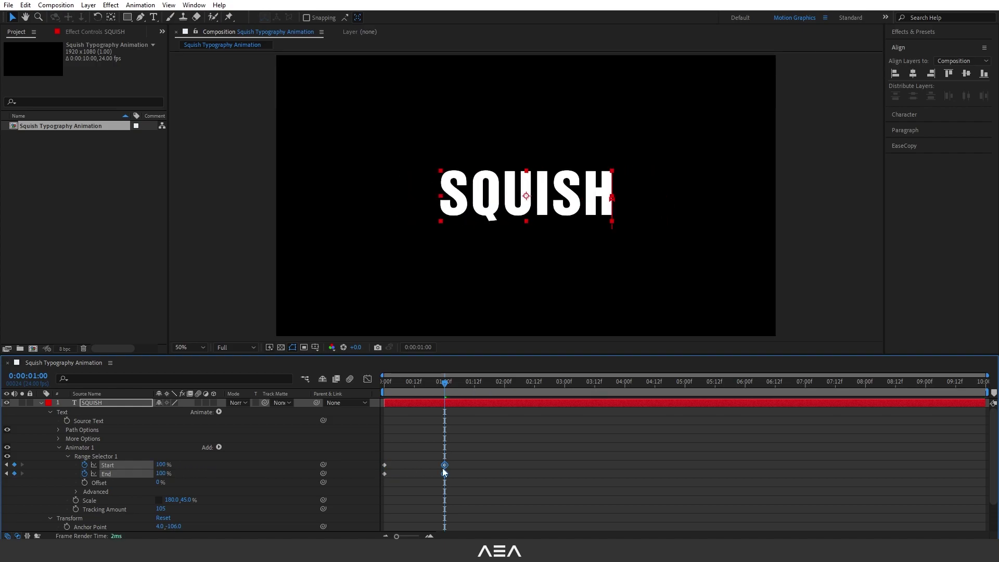
# - Apply Easy Ease to all four keyframes and preview the squish from frame one
pyautogui.click(539, 473)
pyautogui.moveTo(619, 453); pyautogui.dragTo(263, 489)
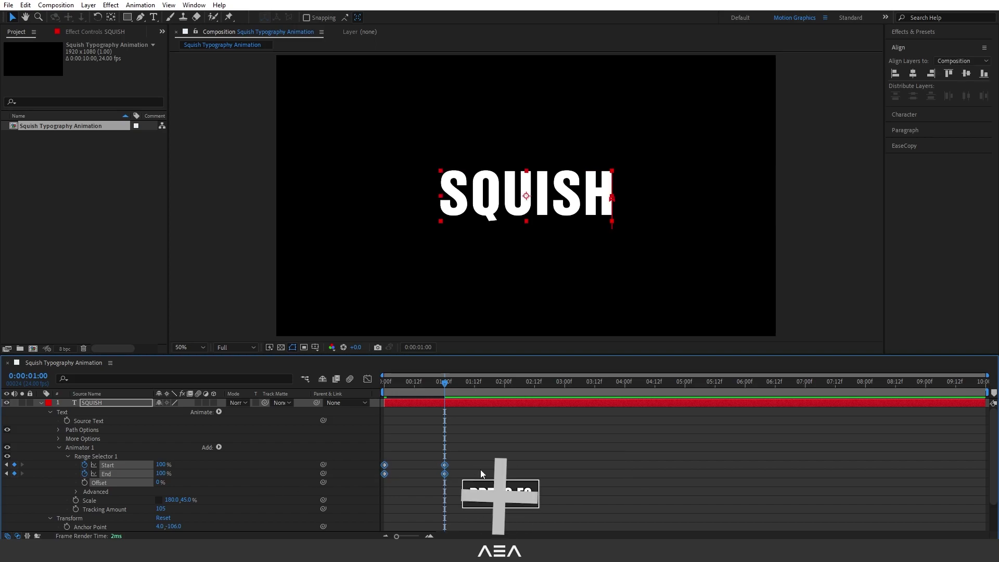
pyautogui.press('F9')
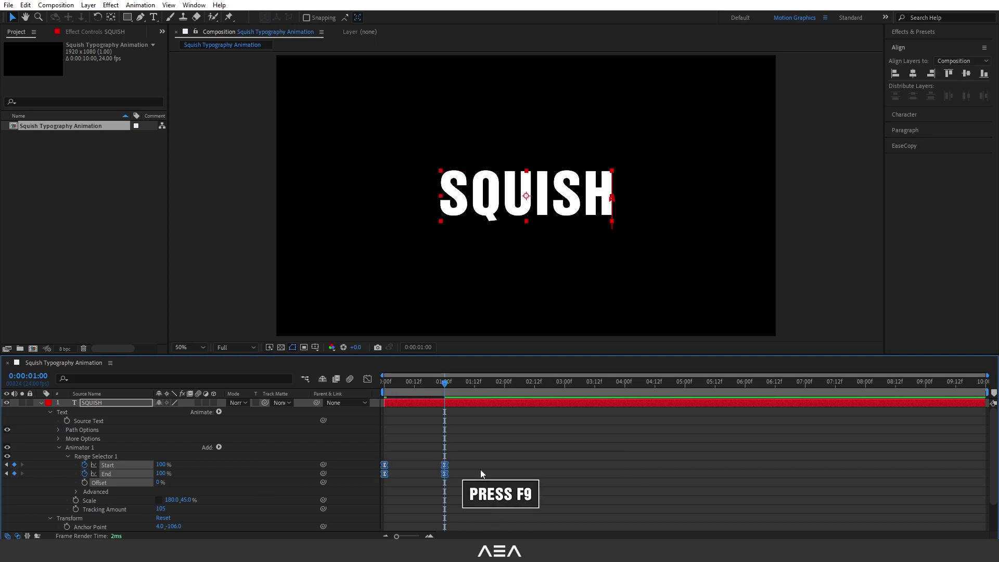
pyautogui.click(433, 452)
pyautogui.press('Home')
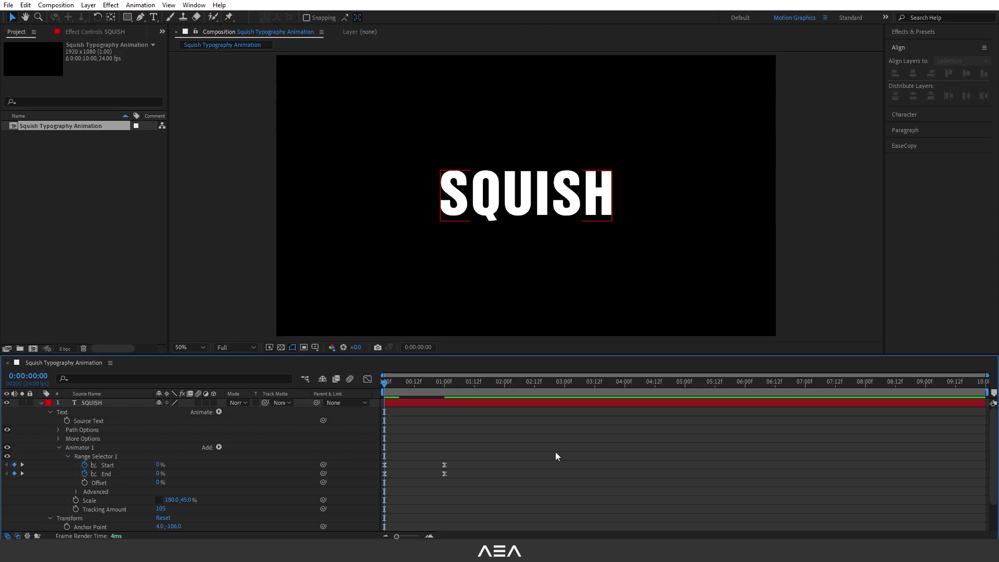
pyautogui.press('space')
pyautogui.press('space')
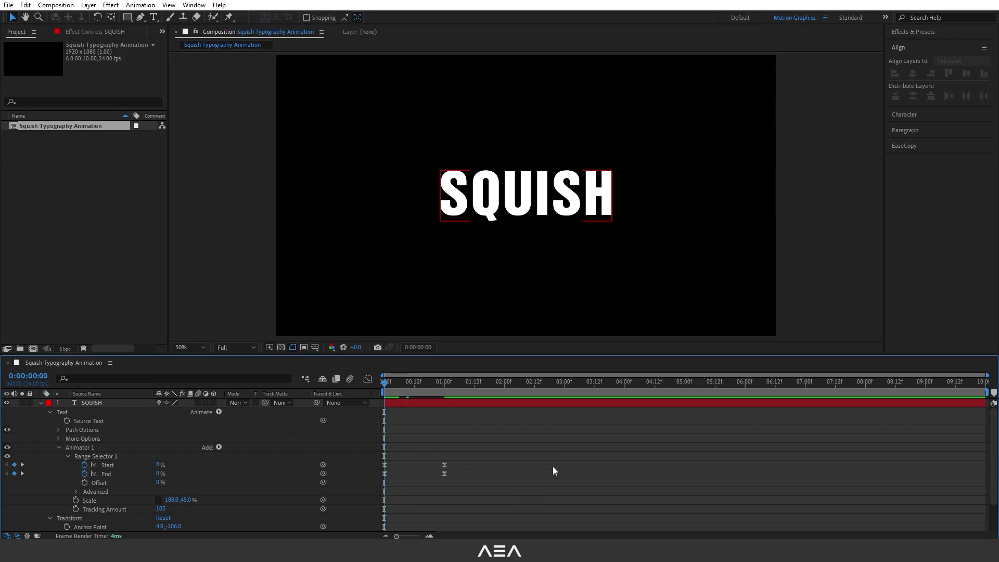
pyautogui.press('space')
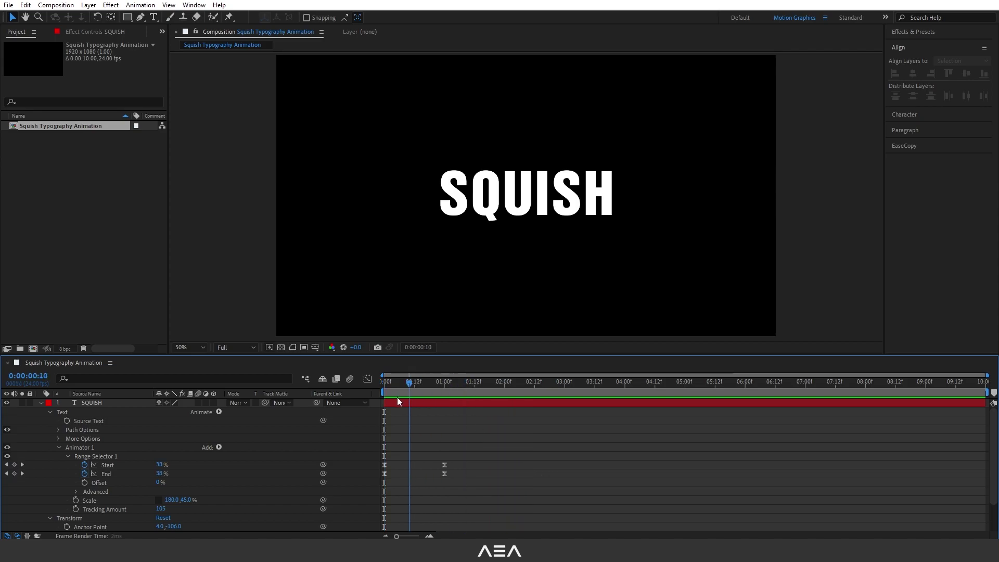
pyautogui.press('space')
pyautogui.press('Home')
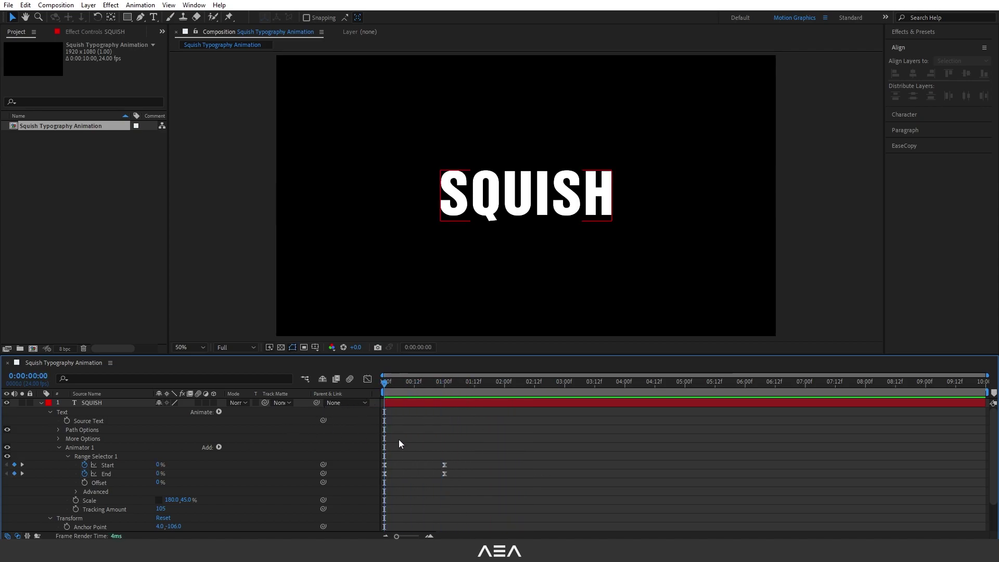
# - Shift both End keyframes about 10 frames later and preview the rippling squish
pyautogui.moveTo(479, 472); pyautogui.dragTo(404, 476)
pyautogui.moveTo(392, 386); pyautogui.dragTo(408, 389)
pyautogui.moveTo(402, 474); pyautogui.dragTo(409, 474)
pyautogui.moveTo(401, 387); pyautogui.dragTo(373, 392)
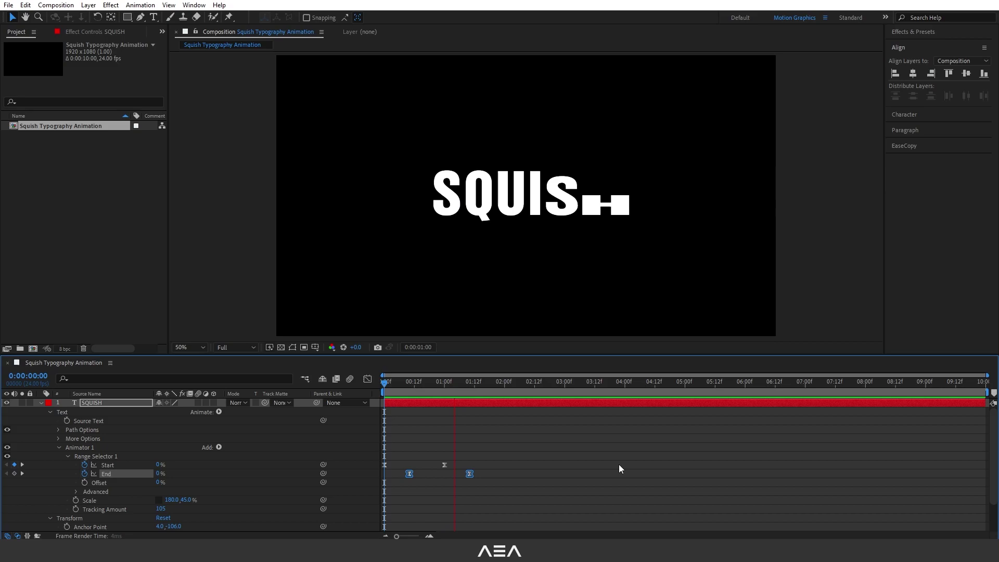
pyautogui.press('space')
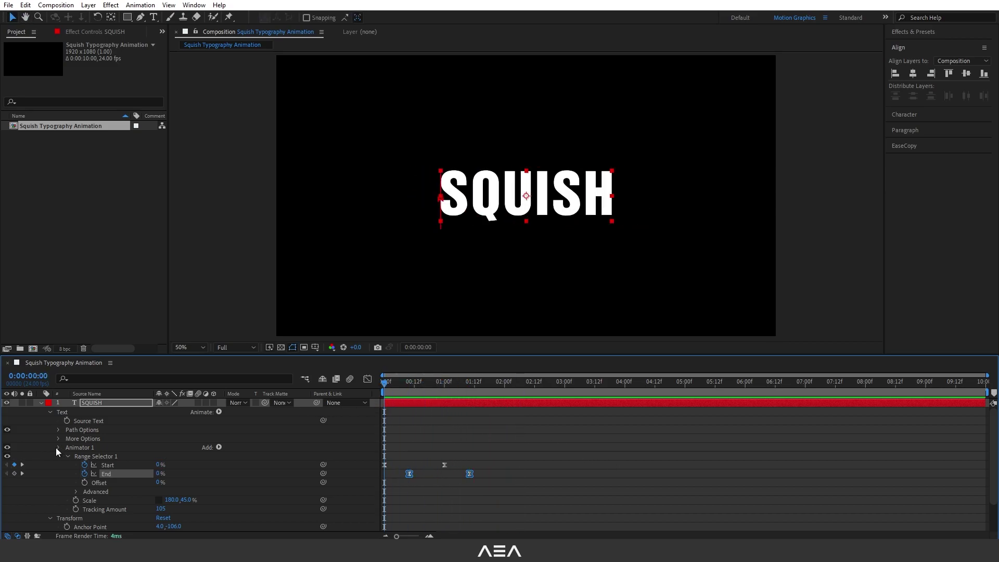
pyautogui.click(56, 447)
# - Duplicate Animator 1 with Ctrl+D to create Animators 2, 3 and 4
pyautogui.click(85, 449)
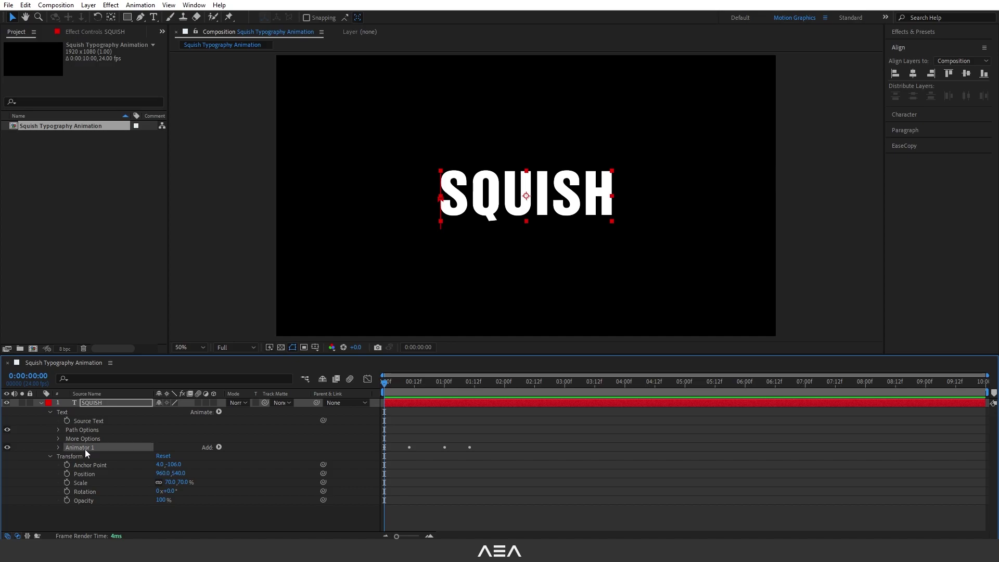
pyautogui.hotkey('ctrl', 'd')
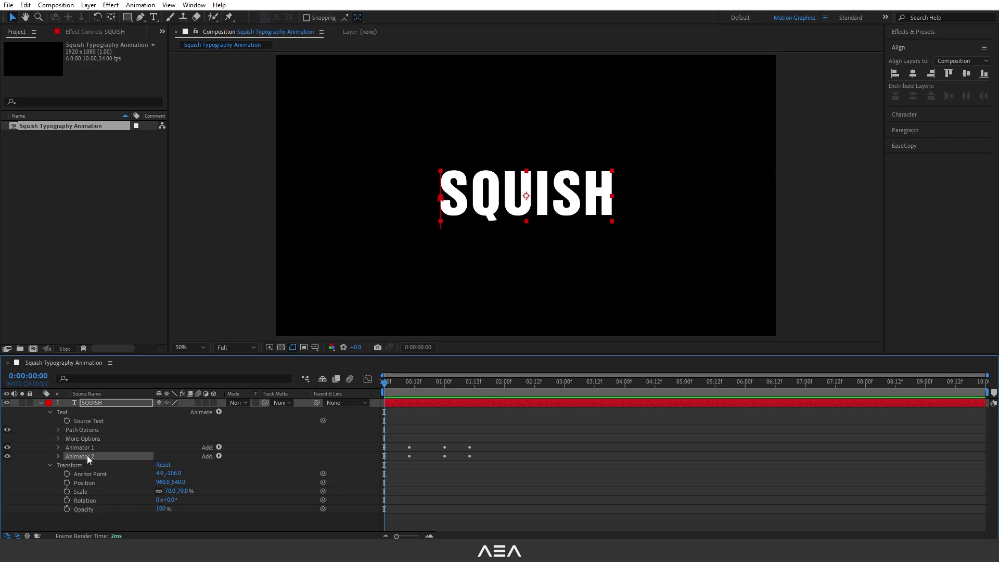
pyautogui.hotkey('ctrl', 'd')
pyautogui.hotkey('ctrl', 'd')
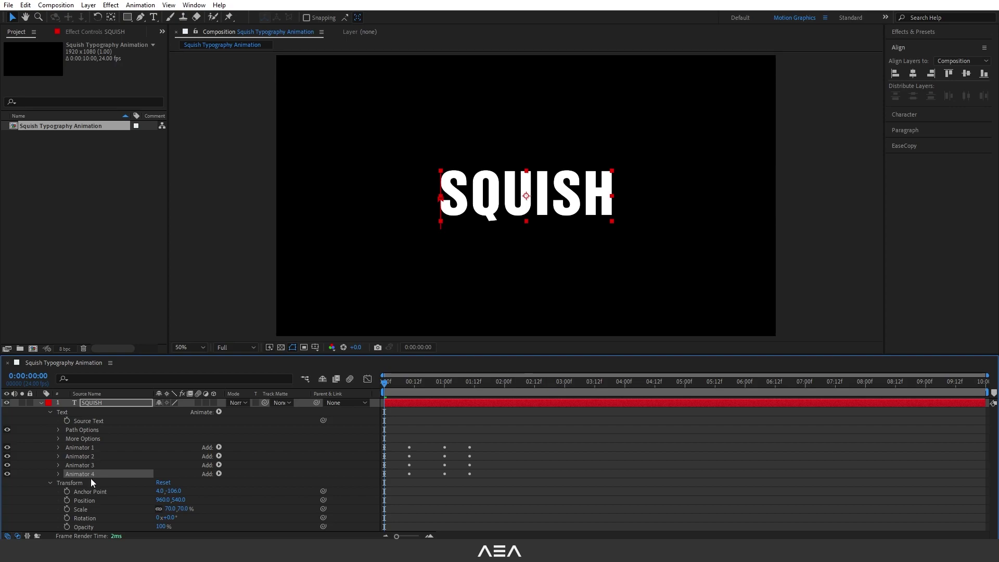
pyautogui.click(89, 404)
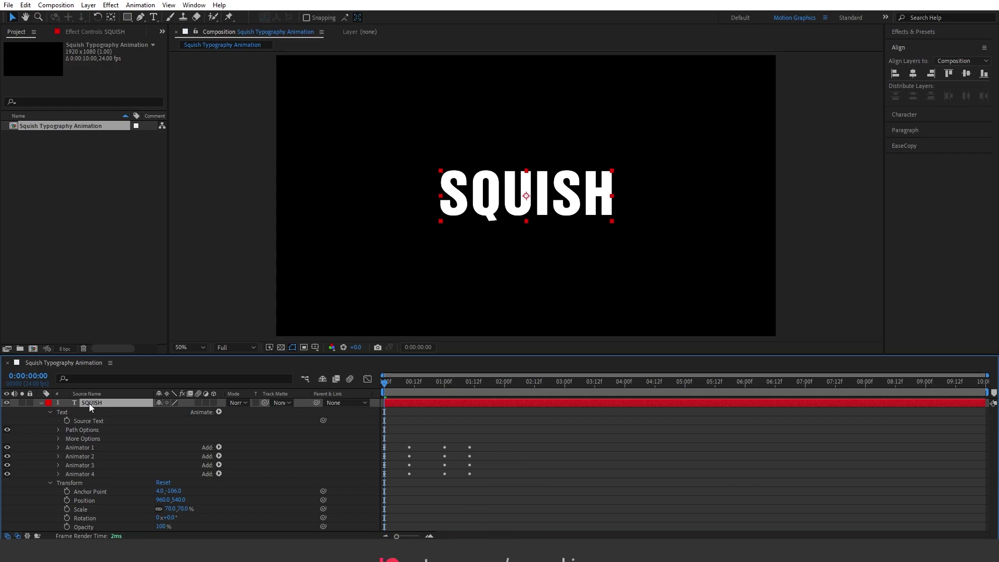
# - Offset each later animator's keyframes further right so the four squishes play in sequence
pyautogui.press('u')
pyautogui.moveTo(509, 444); pyautogui.dragTo(328, 518)
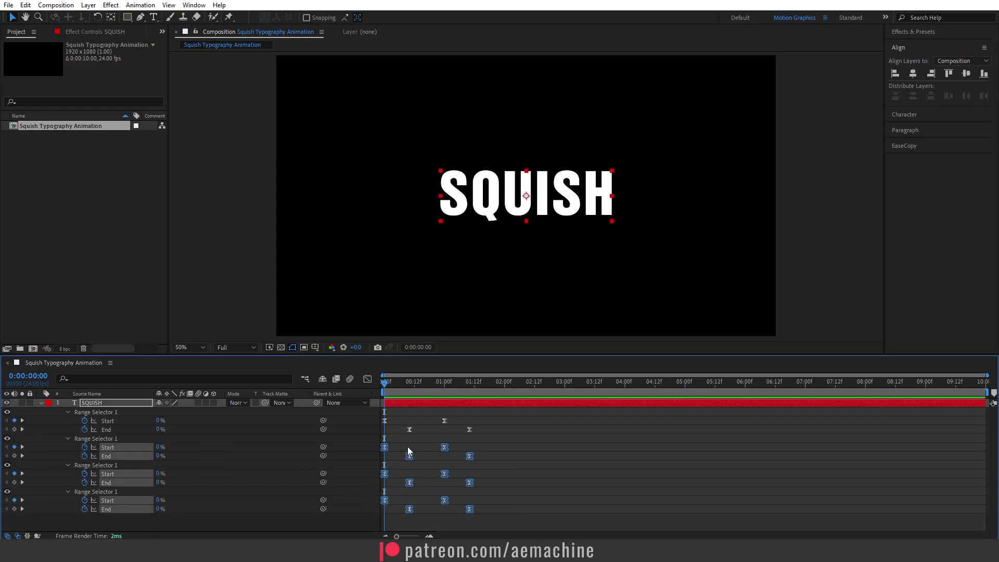
pyautogui.moveTo(385, 451); pyautogui.dragTo(470, 454)
pyautogui.moveTo(594, 466); pyautogui.dragTo(466, 514)
pyautogui.moveTo(473, 475); pyautogui.dragTo(643, 503)
pyautogui.click(680, 458)
pyautogui.press('space')
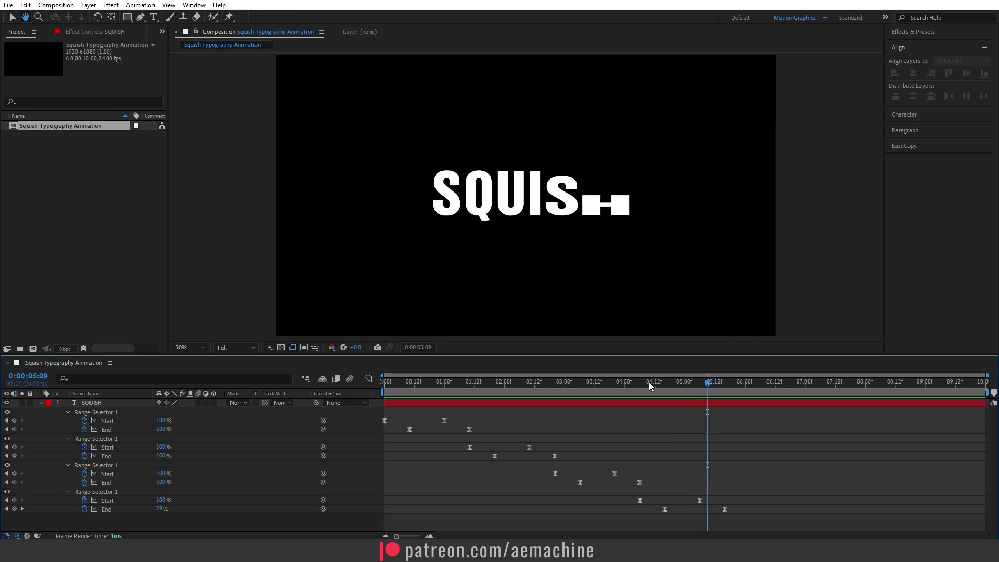
# - End the work area at about 5:16 where the animation finishes
pyautogui.moveTo(713, 392)
pyautogui.mouseDown()
pyautogui.moveTo(724, 394)
pyautogui.moveTo(691, 402)
pyautogui.moveTo(725, 405)
pyautogui.mouseUp()
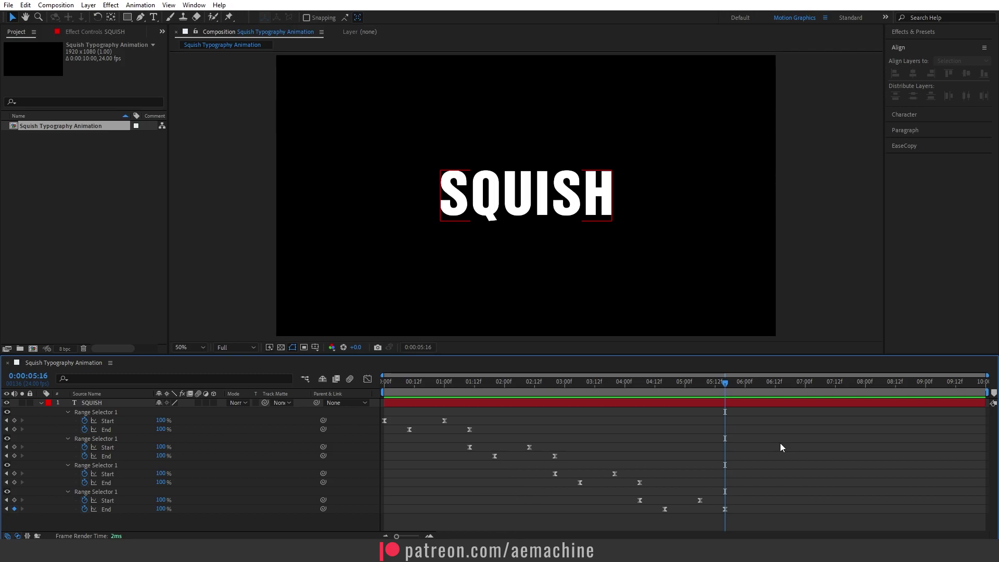
pyautogui.press('n')
pyautogui.moveTo(690, 385); pyautogui.dragTo(498, 397)
pyautogui.moveTo(429, 403); pyautogui.dragTo(581, 411)
pyautogui.click(40, 403)
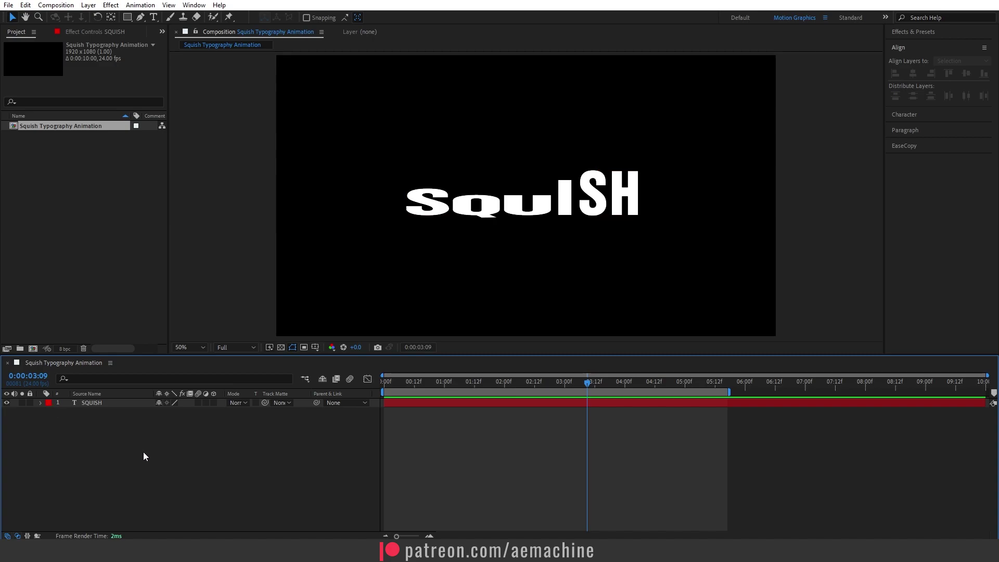
# - Draw a region of interest rectangle tightly around the SQUISH text at mid-animation
pyautogui.moveTo(479, 383); pyautogui.dragTo(509, 391)
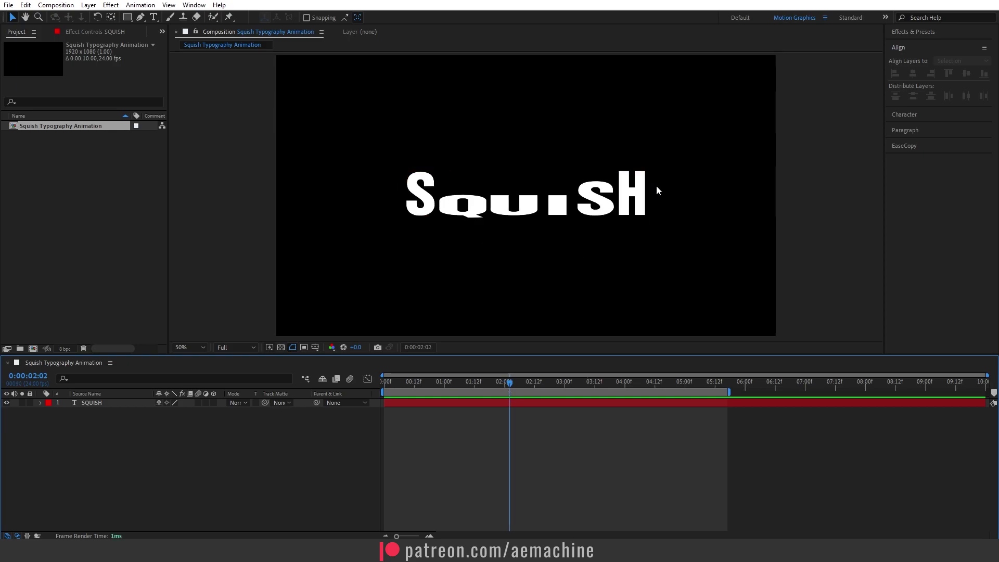
pyautogui.click(304, 347)
pyautogui.moveTo(385, 155); pyautogui.dragTo(662, 230)
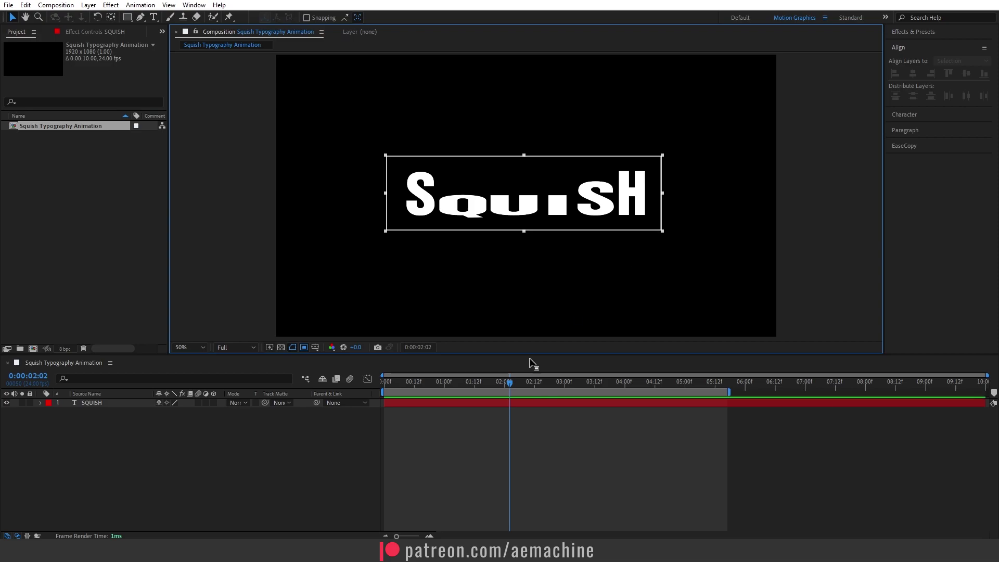
pyautogui.moveTo(459, 383); pyautogui.dragTo(522, 383)
# - Crop the squish composition to 1052x280 around the text, then start a new composition named Main
pyautogui.click(55, 5)
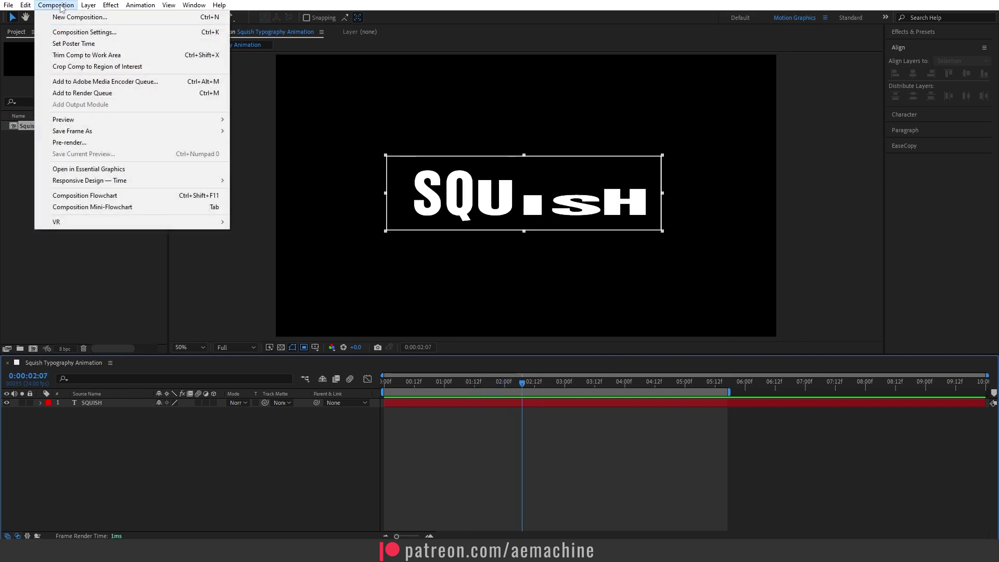
pyautogui.click(71, 67)
pyautogui.moveTo(522, 394); pyautogui.dragTo(637, 399)
pyautogui.click(78, 234)
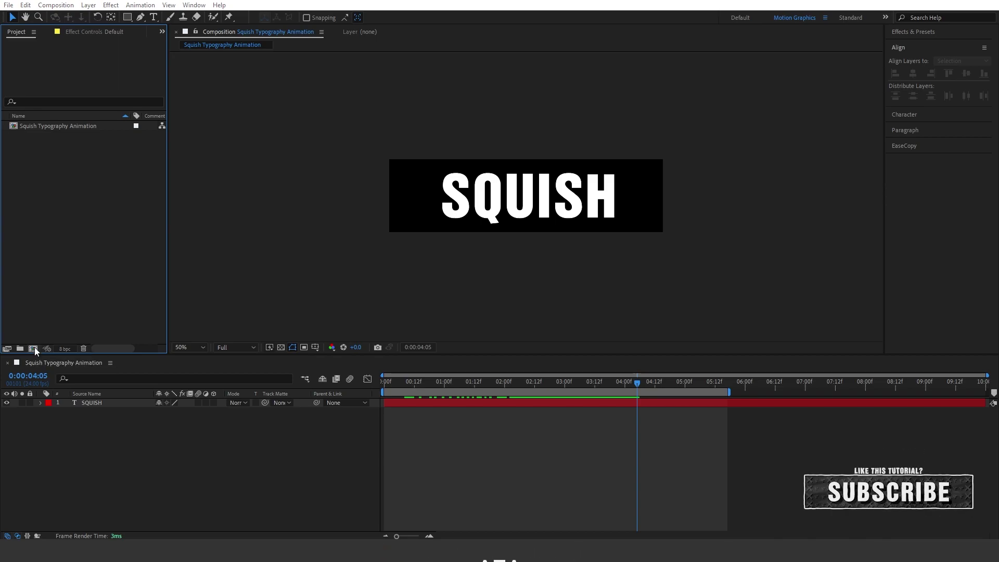
pyautogui.click(34, 348)
pyautogui.write('Main')
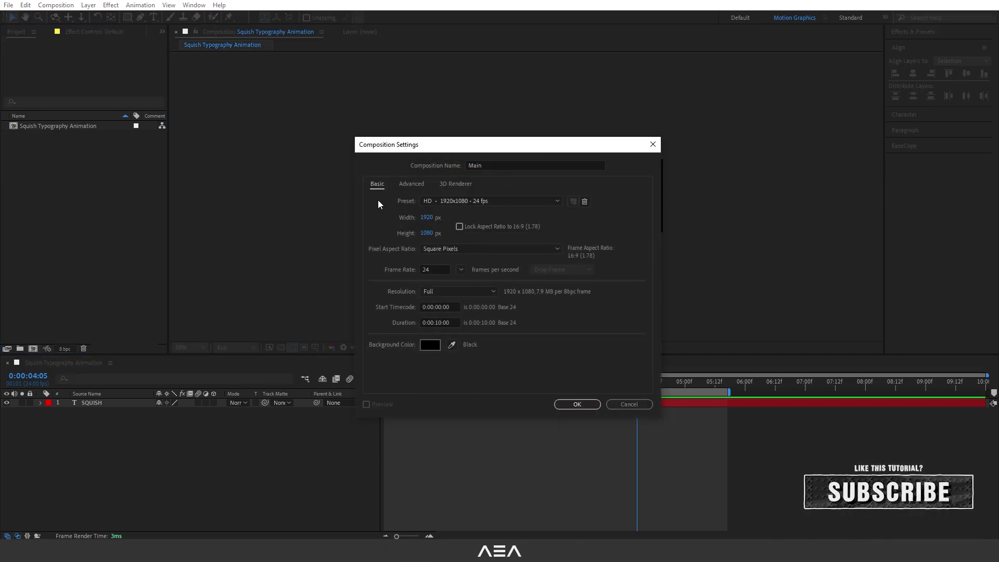
# - Create the Main composition and nest Squish Typography Animation inside it as a layer
pyautogui.click(583, 404)
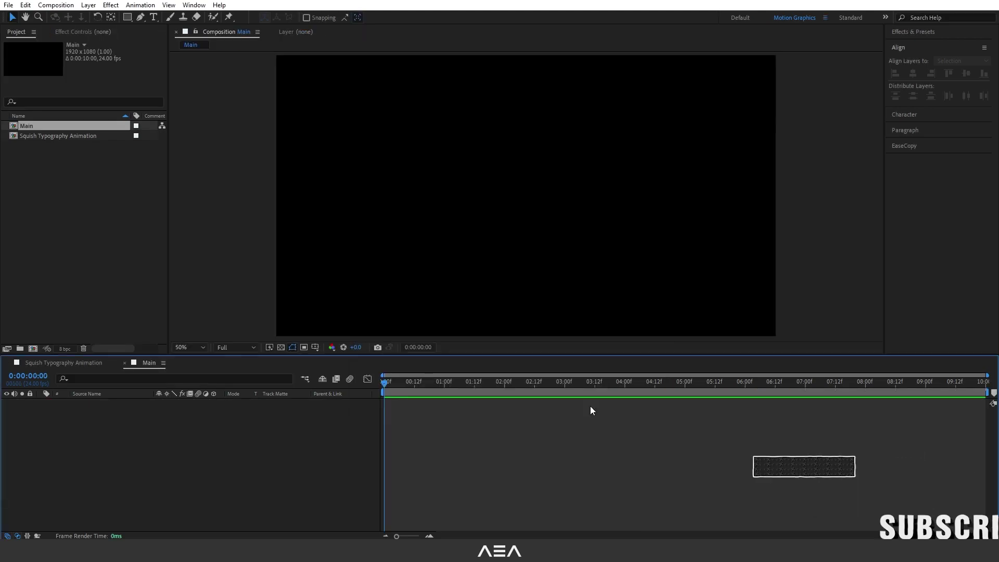
pyautogui.click(34, 137)
pyautogui.moveTo(89, 141); pyautogui.dragTo(157, 472)
pyautogui.moveTo(144, 364); pyautogui.dragTo(23, 368)
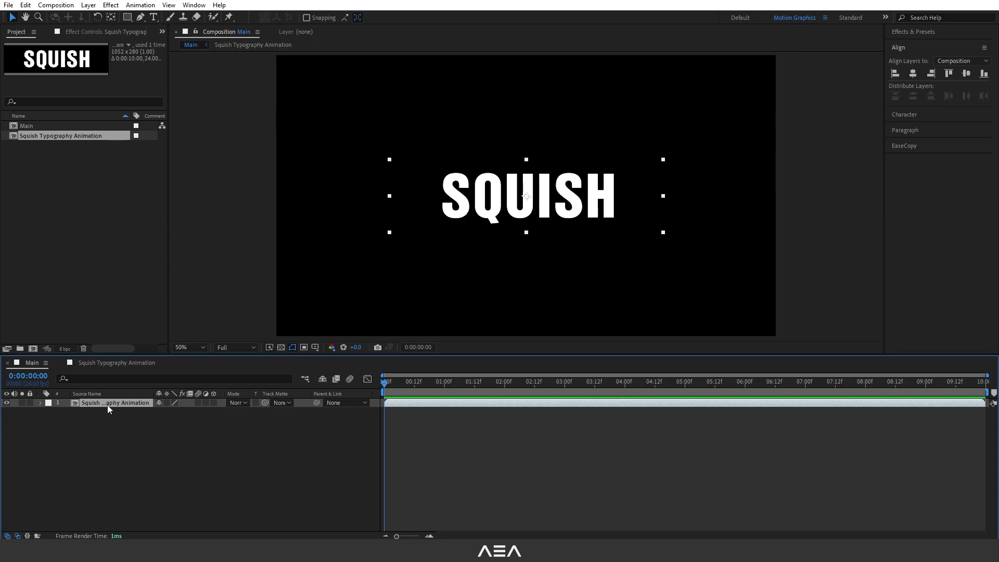
# - Rotate the nested squish layer to -25 degrees
pyautogui.press('r')
pyautogui.click(171, 411)
pyautogui.write('-25')
pyautogui.click(207, 434)
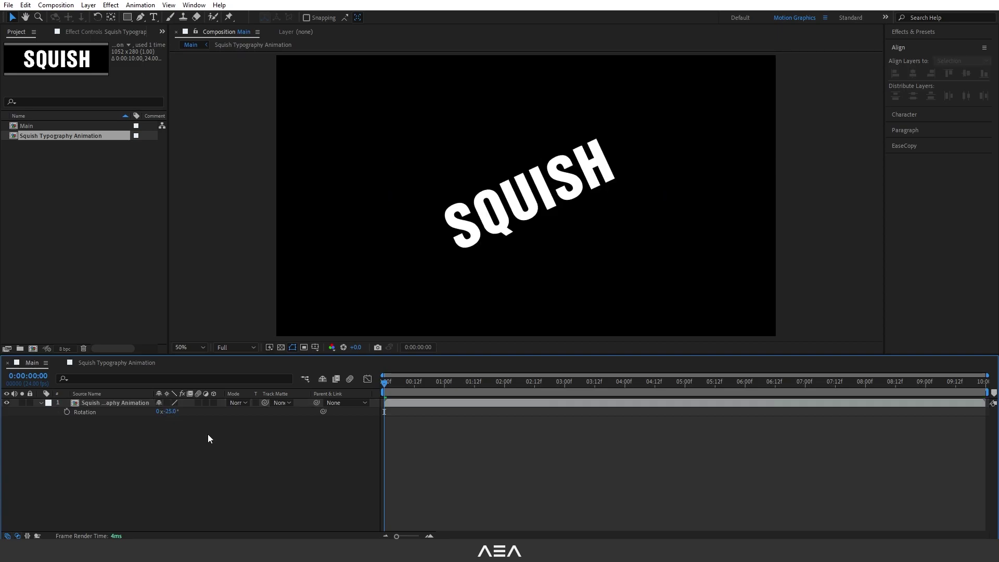
pyautogui.click(105, 403)
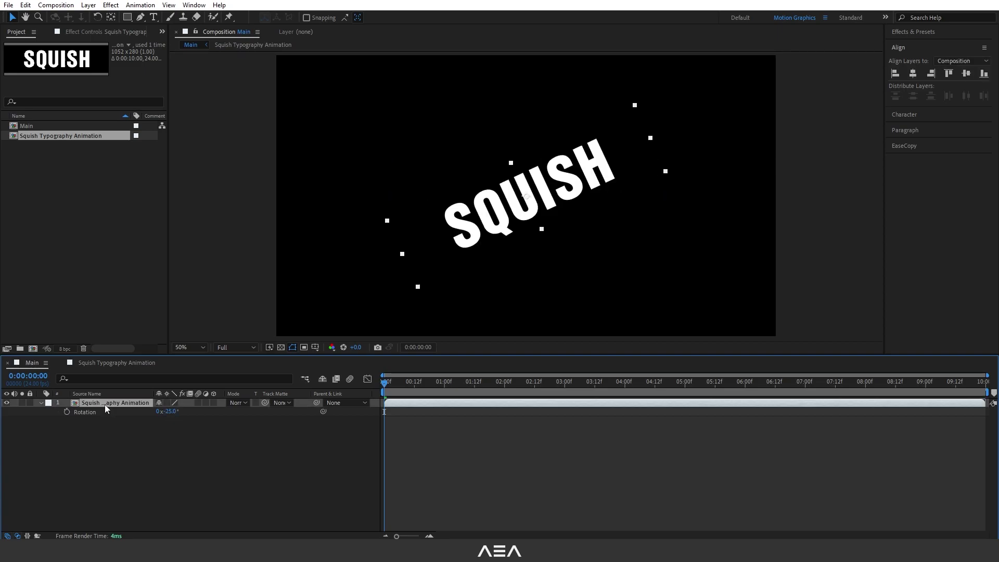
# - Apply the CC RepeTile effect to the squish layer
pyautogui.click(918, 32)
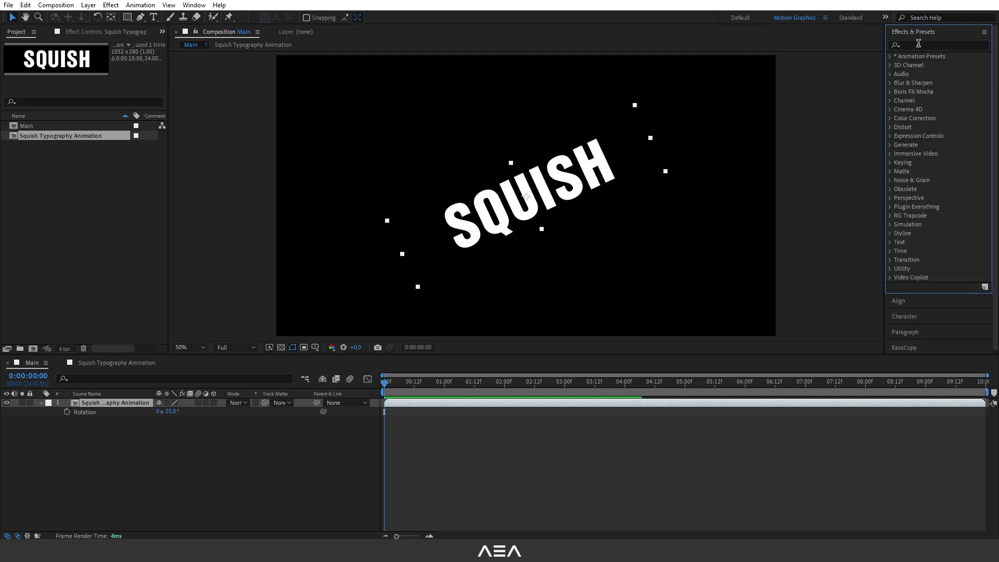
pyautogui.click(918, 44)
pyautogui.write('cc re')
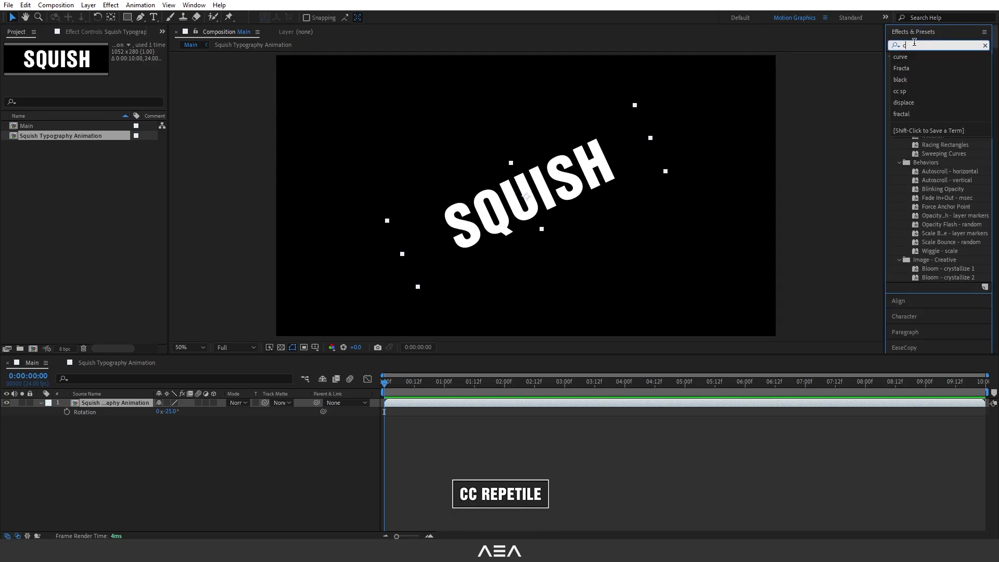
pyautogui.click(109, 410)
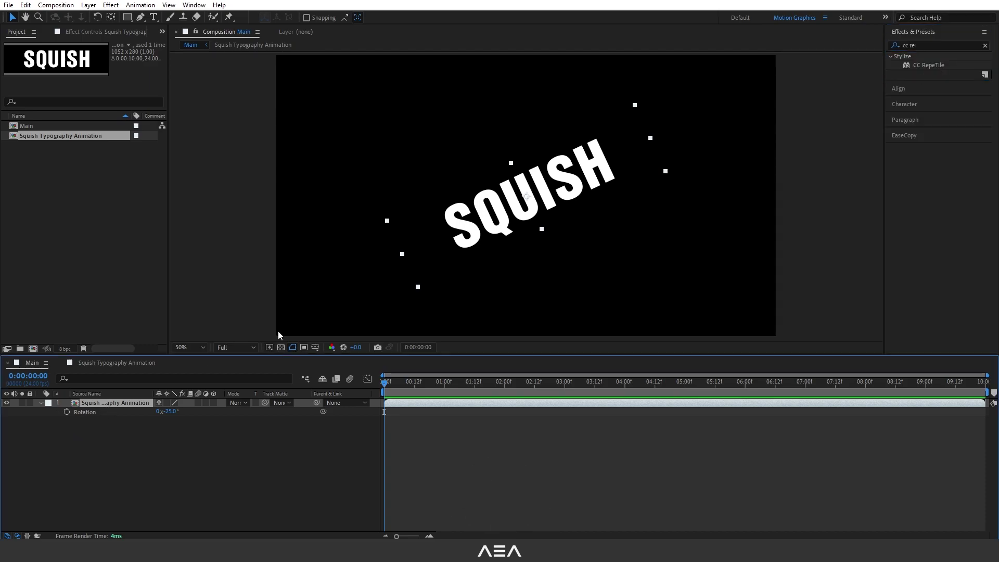
pyautogui.doubleClick(932, 63)
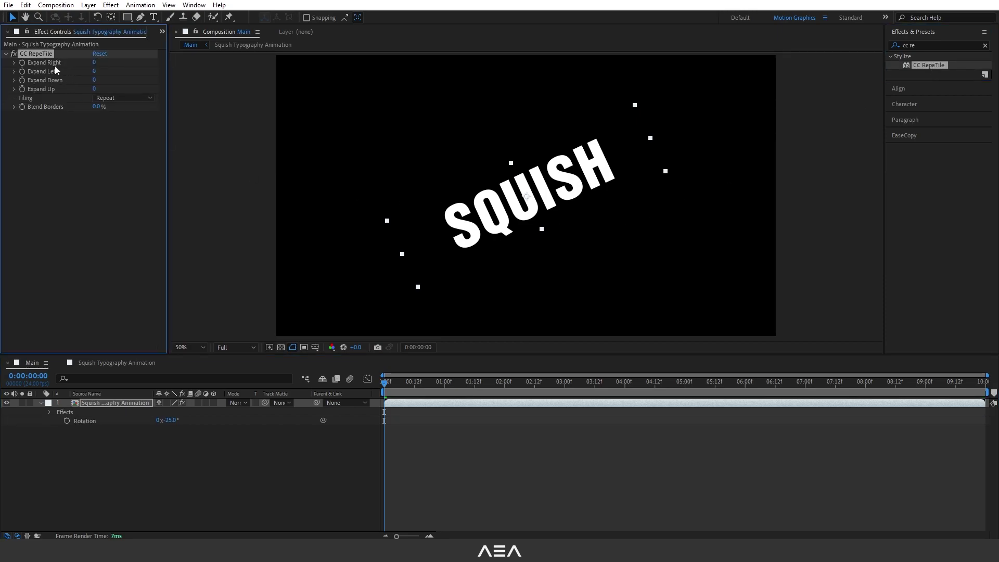
# - Set CC RepeTile Expand Right, Left, Down and Up each to 2000
pyautogui.click(94, 62)
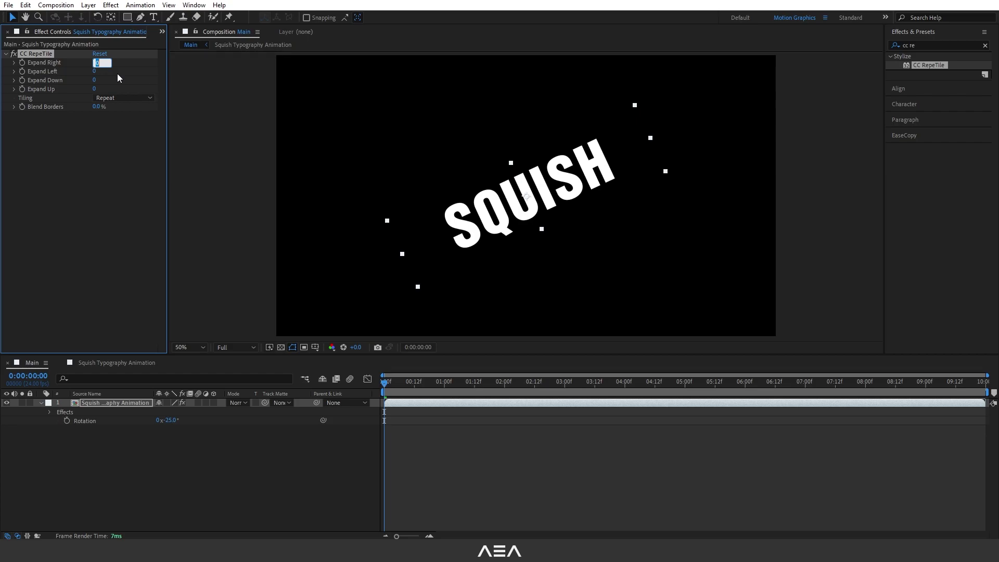
pyautogui.write('2000')
pyautogui.press('Return')
pyautogui.click(95, 72)
pyautogui.write('2000')
pyautogui.press('Return')
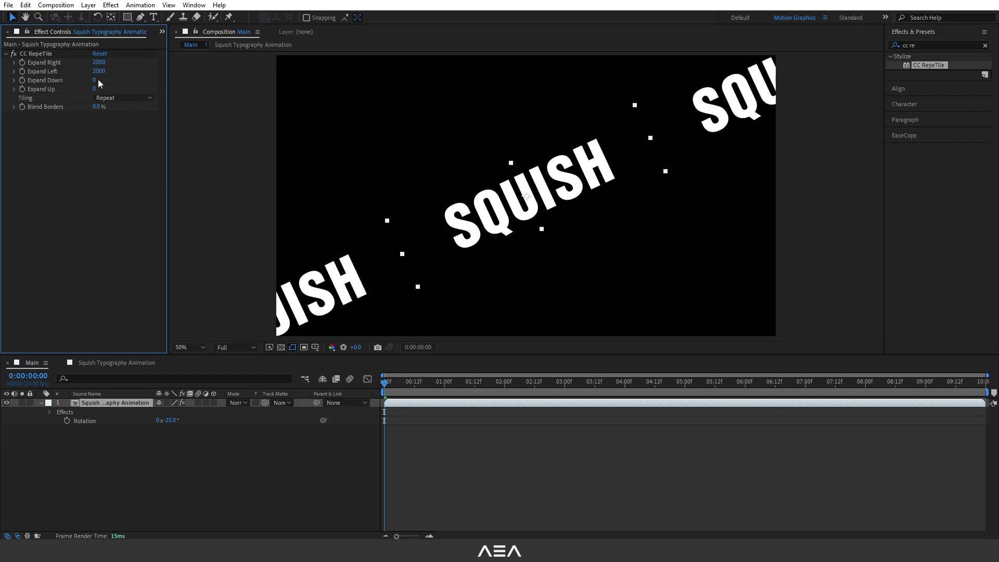
pyautogui.click(95, 80)
pyautogui.write('2000')
pyautogui.press('Return')
pyautogui.click(94, 88)
pyautogui.write('2')
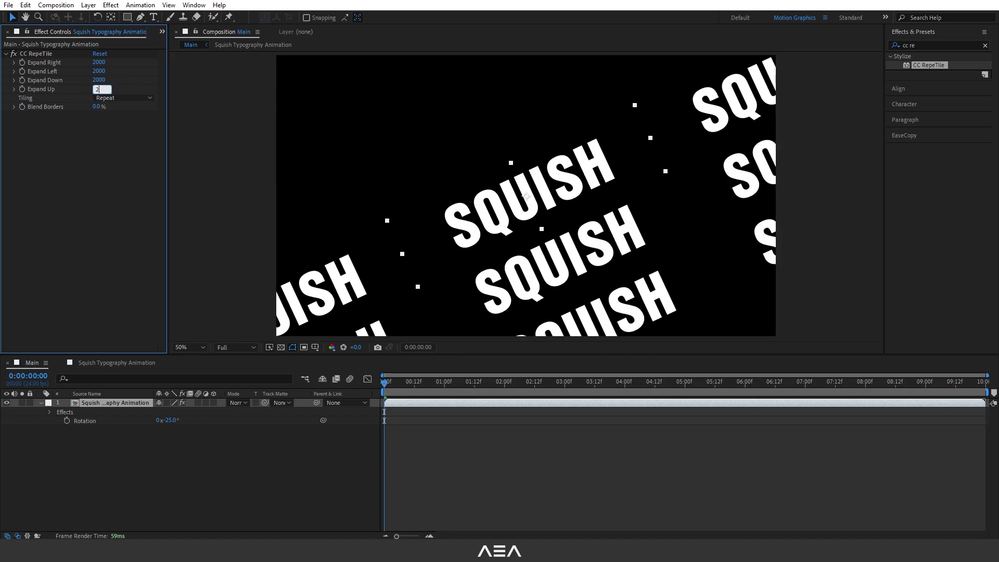
pyautogui.write('000')
pyautogui.press('Return')
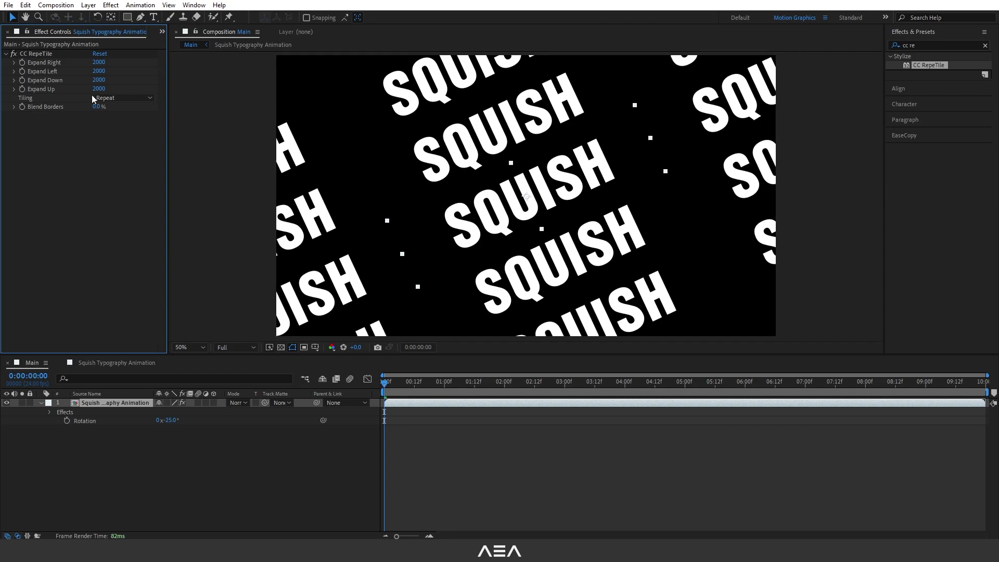
pyautogui.click(119, 98)
# - Switch RepeTile tiling to Brick and end Main's work area near 5:16, where the animation finishes
pyautogui.click(138, 286)
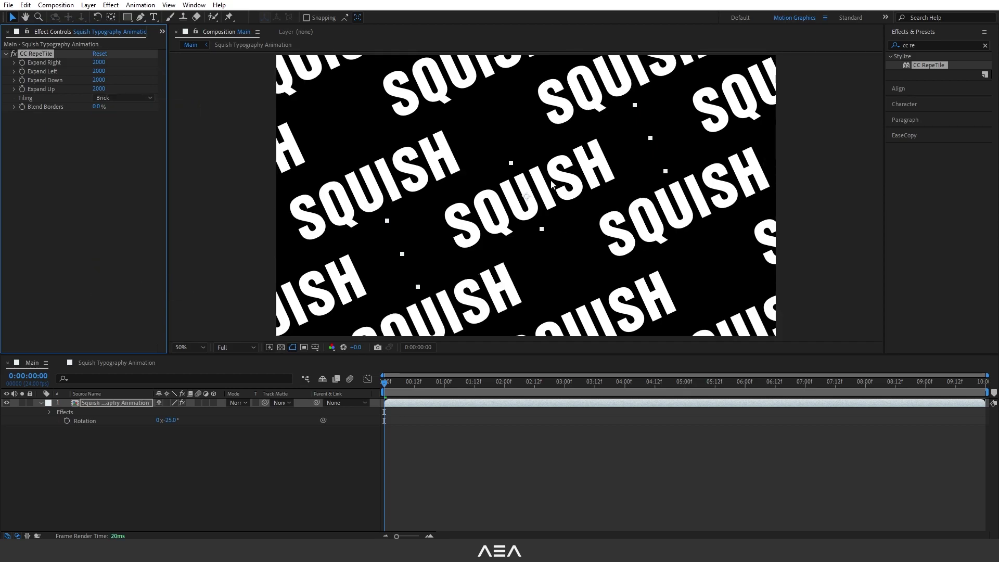
pyautogui.press('space')
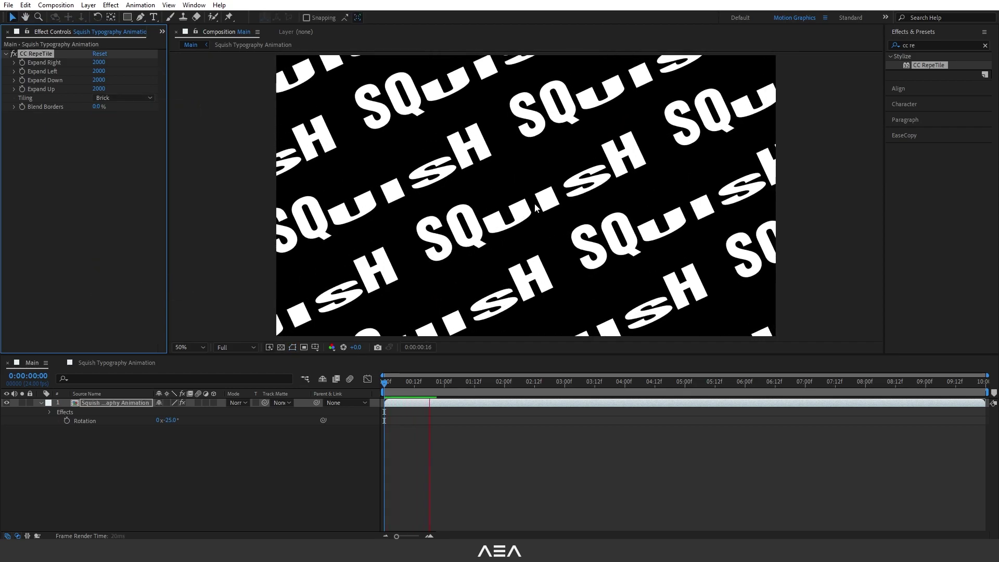
pyautogui.click(631, 388)
pyautogui.moveTo(631, 388); pyautogui.dragTo(726, 396)
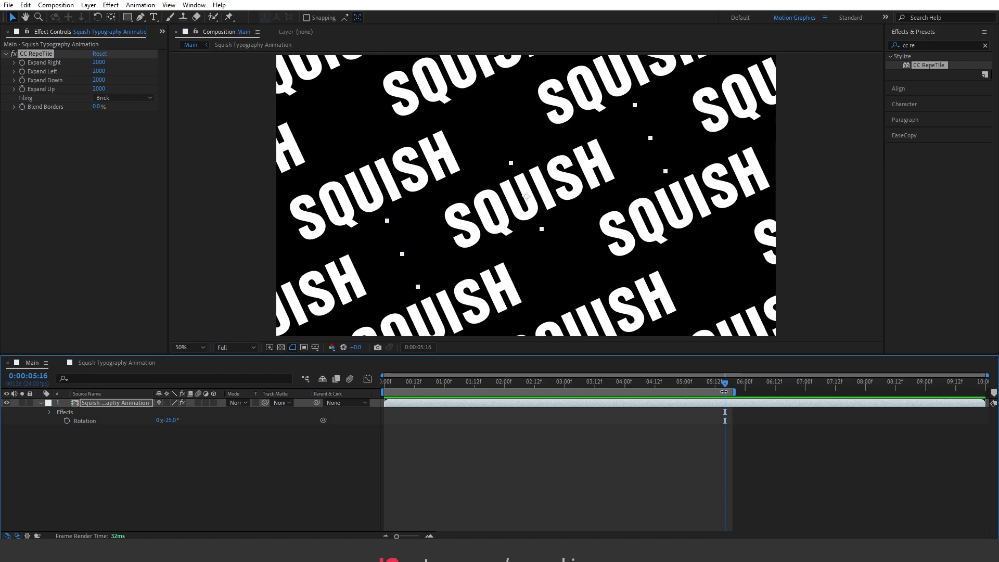
pyautogui.press('n')
pyautogui.press('space')
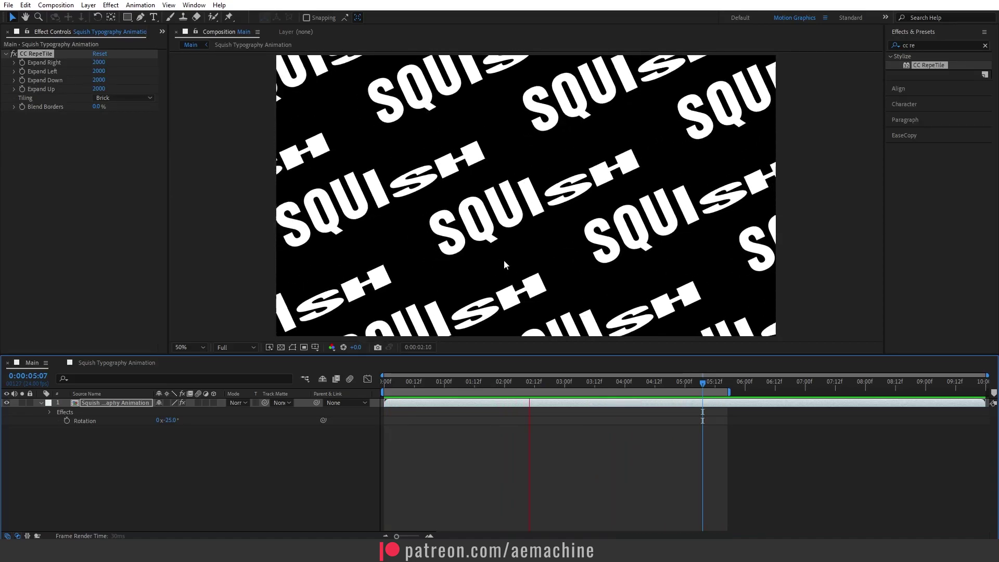
pyautogui.press('space')
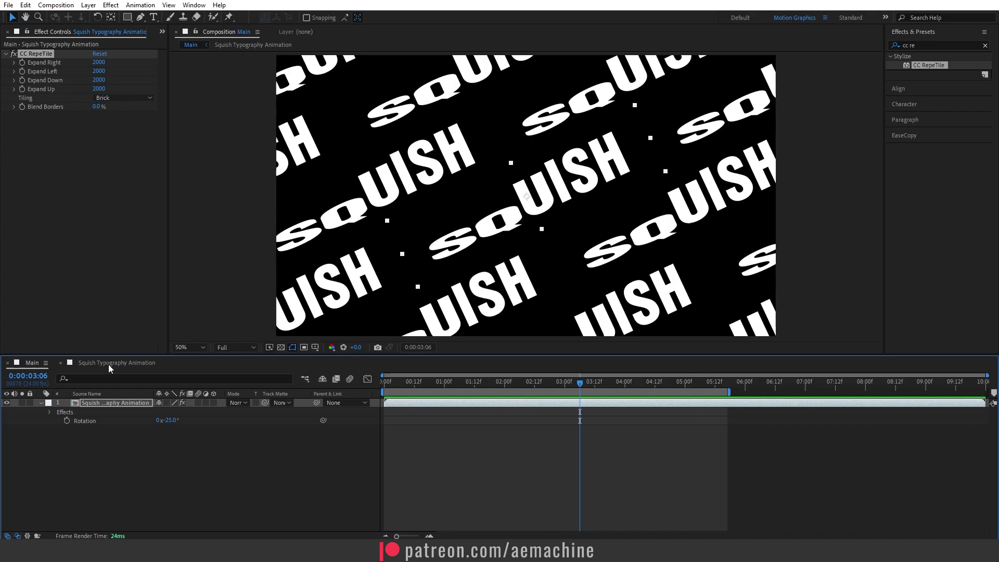
# - Shrink the SQUISH text layer to about 56% scale and check the spacing in Main
pyautogui.click(108, 364)
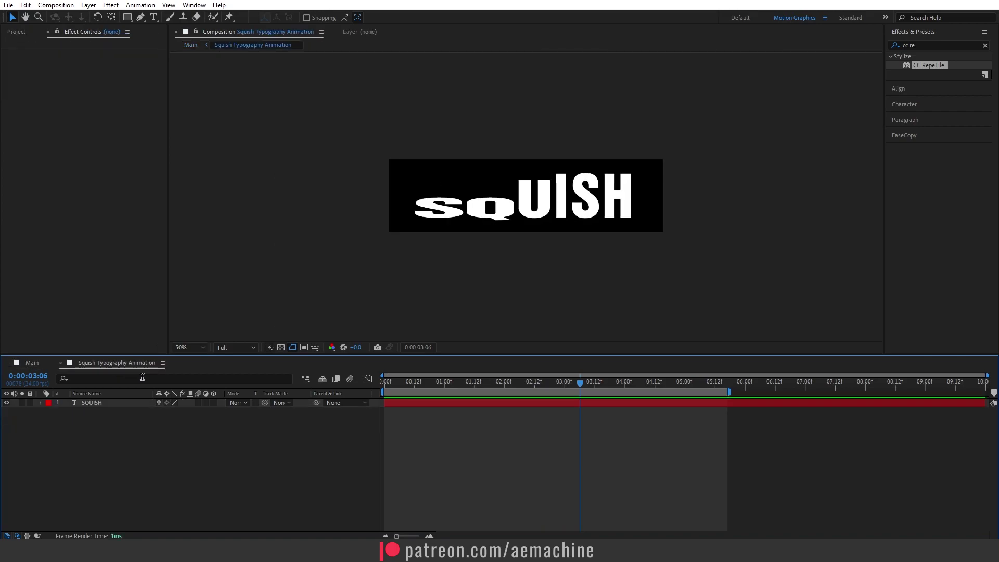
pyautogui.click(93, 405)
pyautogui.press('s')
pyautogui.moveTo(185, 412); pyautogui.dragTo(39, 368)
pyautogui.click(37, 365)
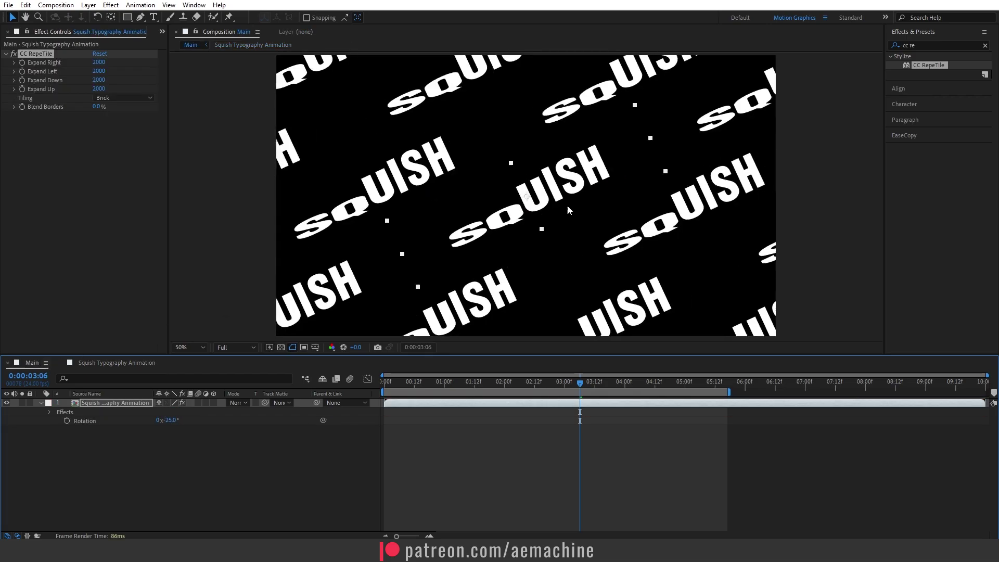
# - Set the SQUISH text scale to exactly 60% and preview the tiled pattern in Main
pyautogui.click(107, 362)
pyautogui.click(183, 411)
pyautogui.write('60')
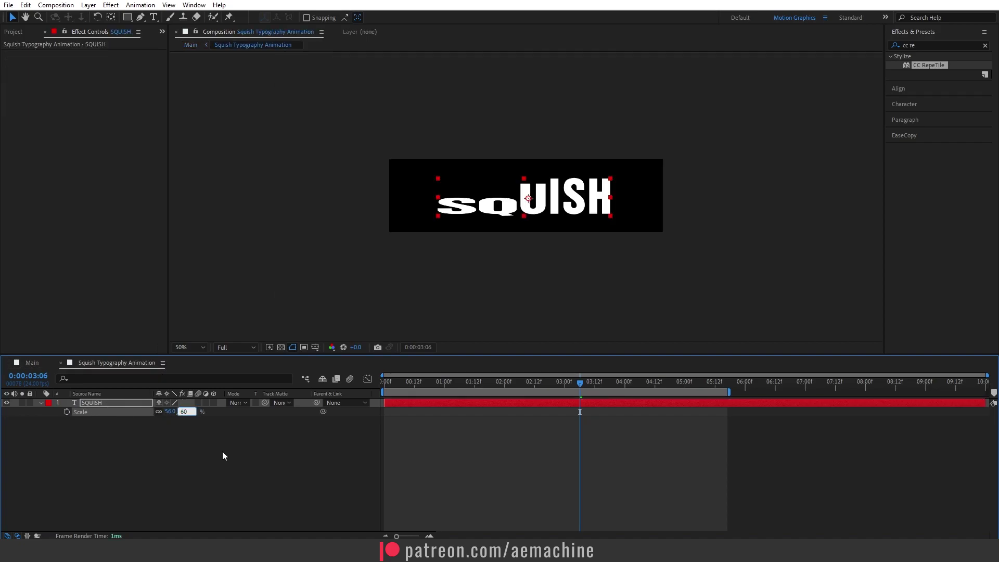
pyautogui.click(222, 451)
pyautogui.click(33, 364)
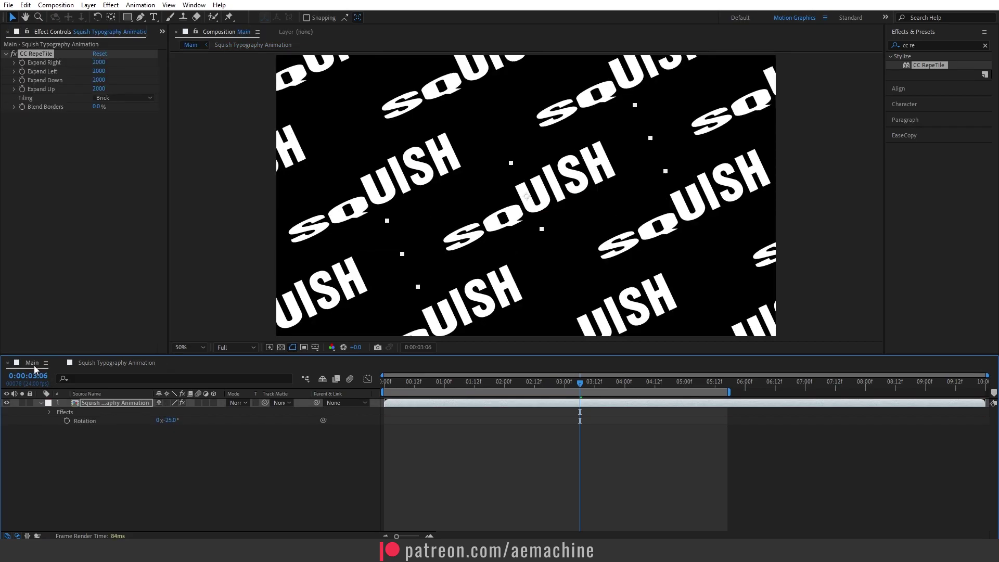
pyautogui.click(145, 462)
pyautogui.press('space')
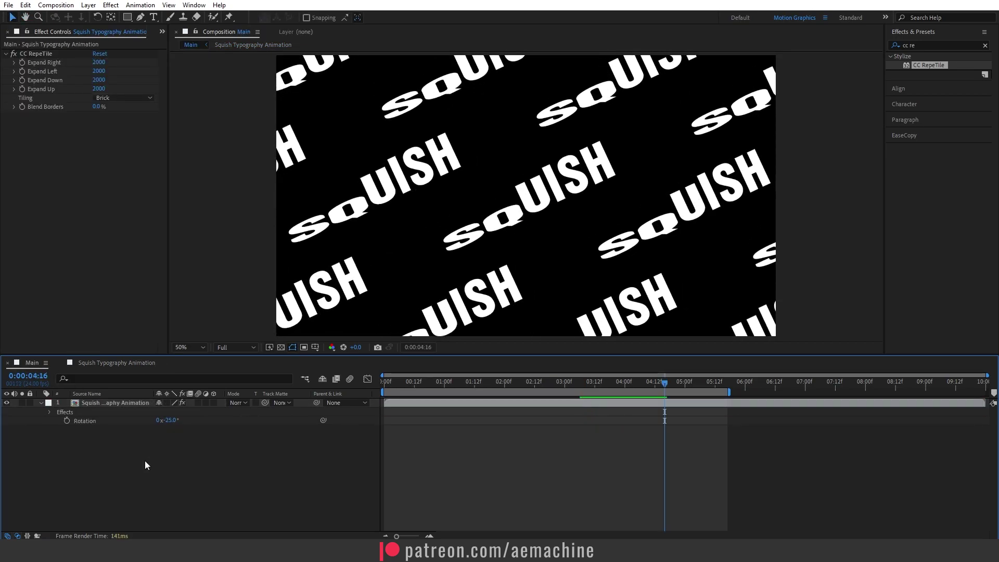
# - Create a solid named BG in yellow E9C46A and place it beneath the SQUISH layer
pyautogui.rightClick(95, 451)
pyautogui.moveTo(152, 326)
pyautogui.click(235, 352)
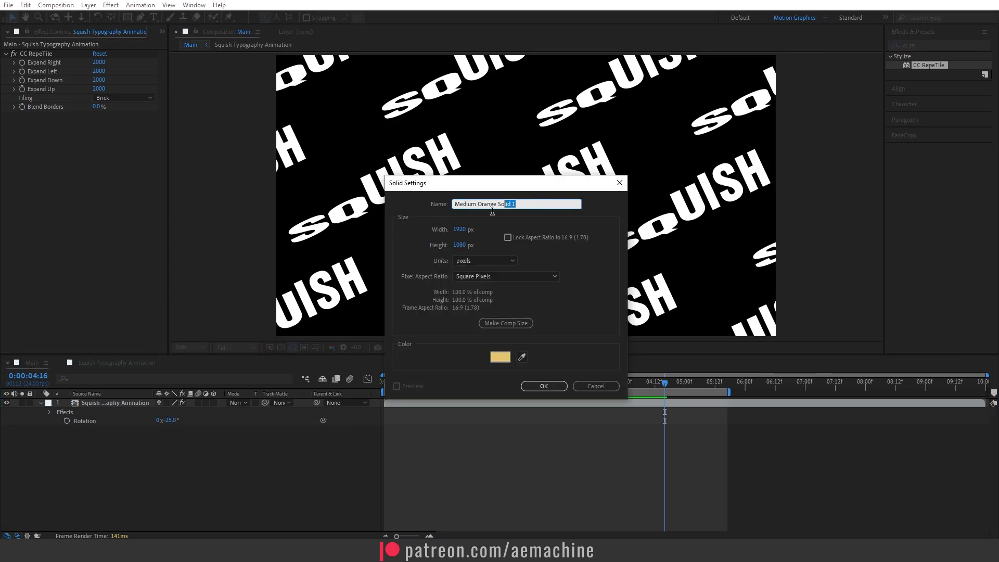
pyautogui.write('BG')
pyautogui.click(500, 356)
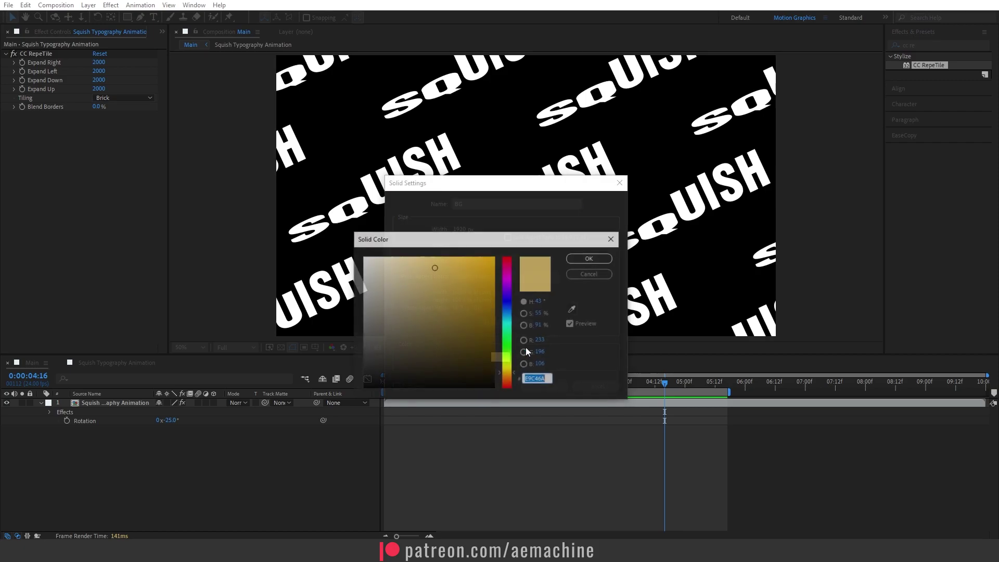
pyautogui.click(520, 379)
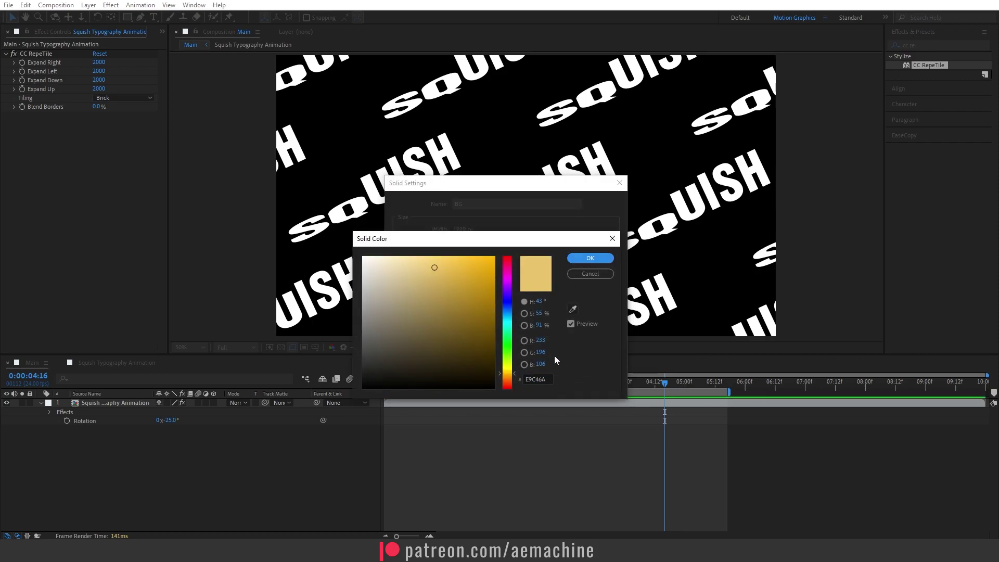
pyautogui.click(598, 260)
pyautogui.click(536, 383)
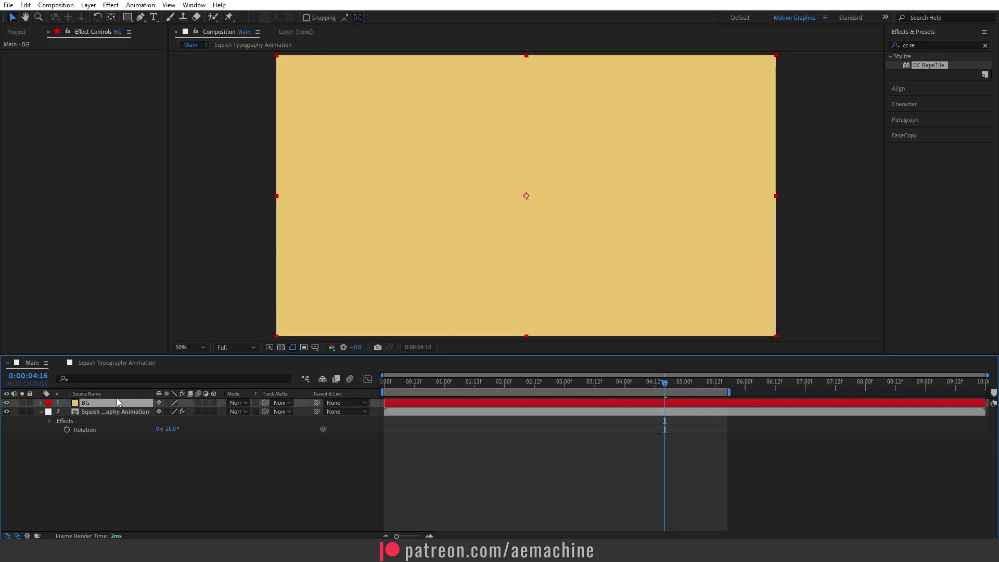
pyautogui.moveTo(120, 404); pyautogui.dragTo(130, 461)
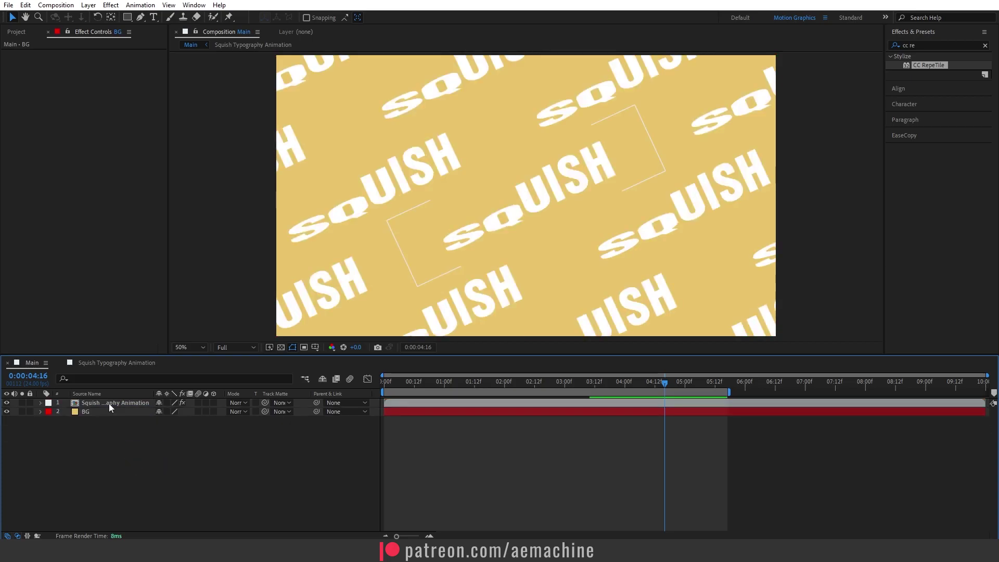
pyautogui.click(105, 404)
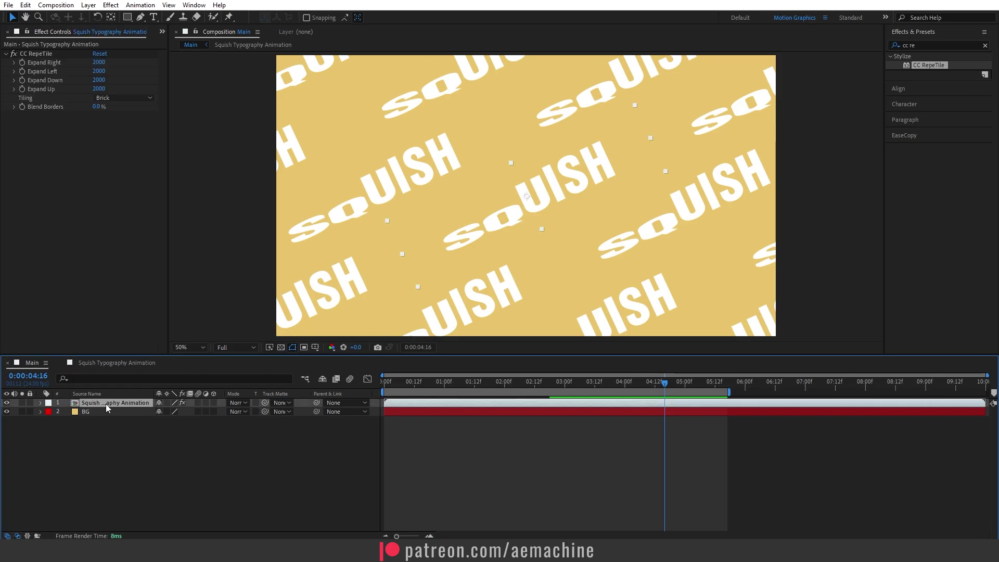
# - Apply a Fill effect with teal 2A9D8F to the SQUISH layer, then bring up Coolors
pyautogui.click(921, 45)
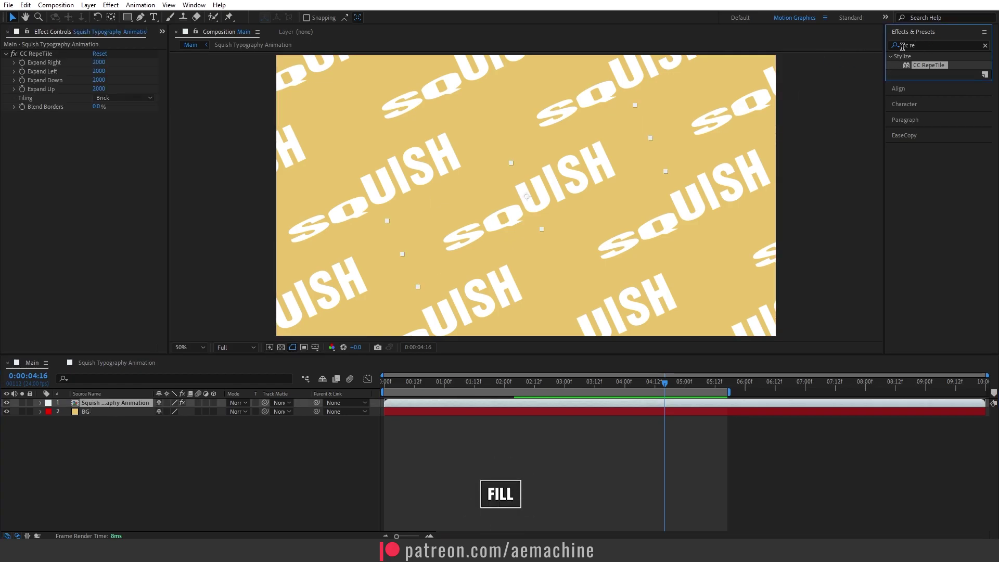
pyautogui.write('fill')
pyautogui.doubleClick(924, 109)
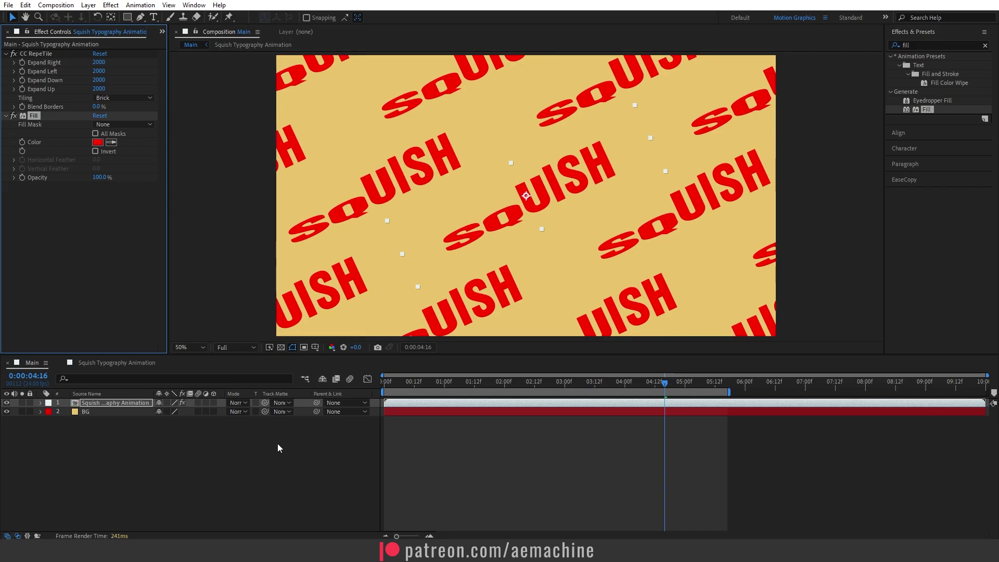
pyautogui.click(97, 142)
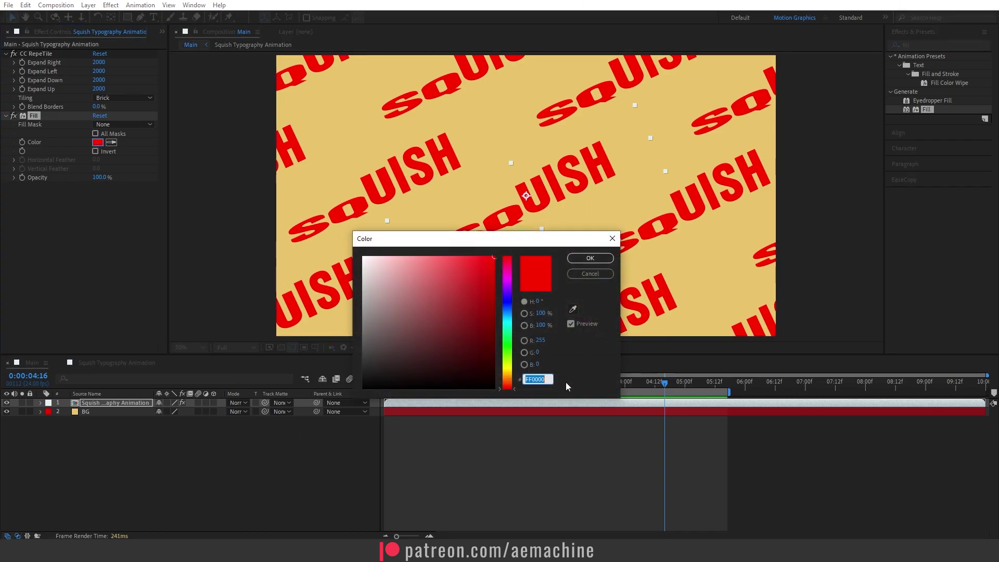
pyautogui.write('2A9D8F')
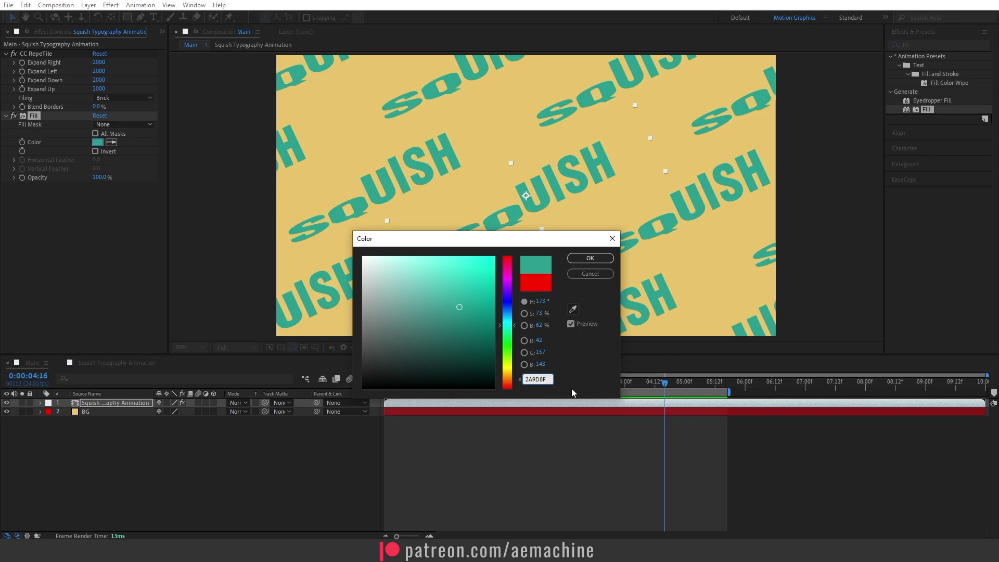
pyautogui.click(594, 262)
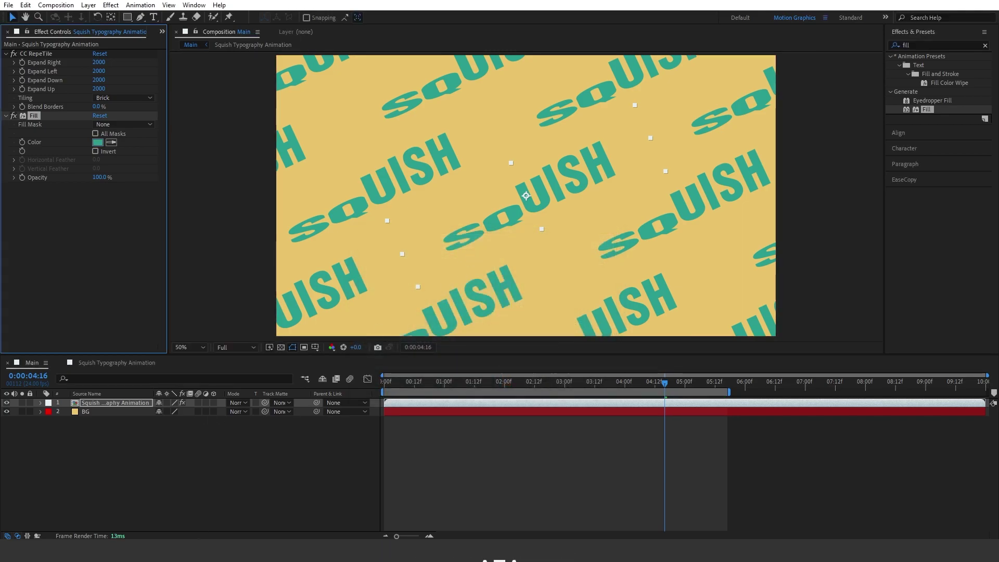
pyautogui.click(192, 502)
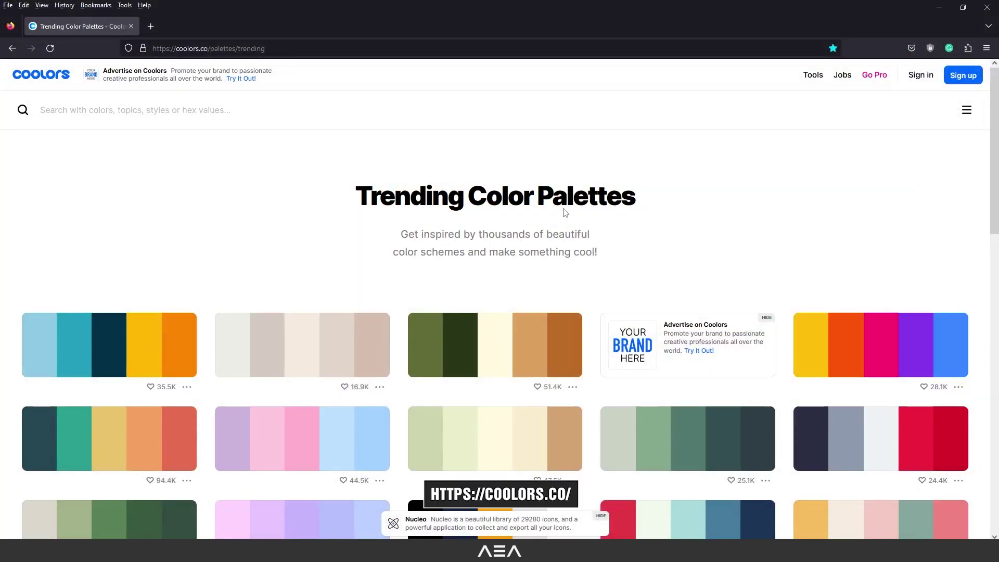
# - Scroll through the Coolors trending palettes and return to After Effects
pyautogui.scroll(-13, 557, 214)
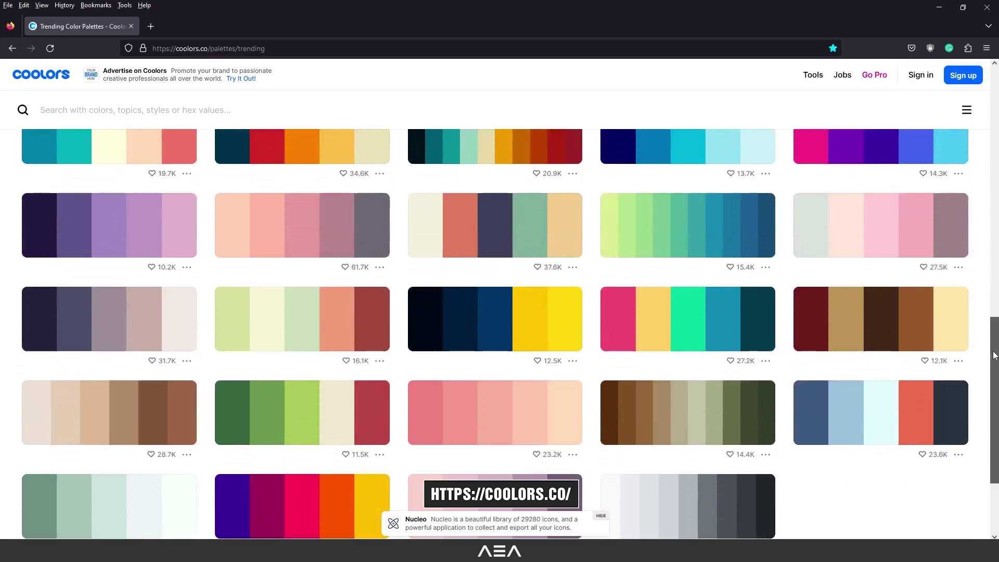
pyautogui.moveTo(995, 356); pyautogui.dragTo(995, 196)
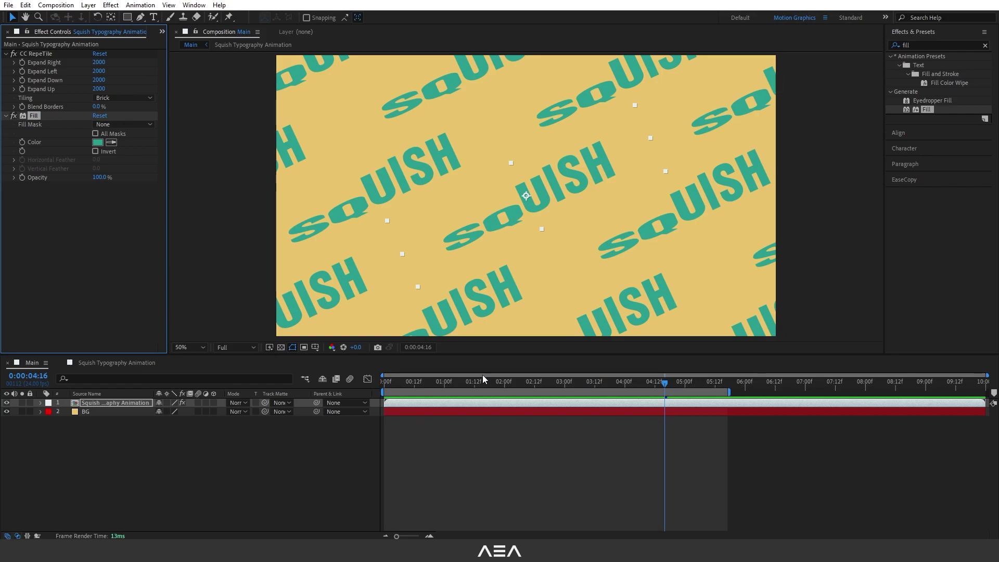
# - Create a new solid layer named Texture
pyautogui.rightClick(102, 448)
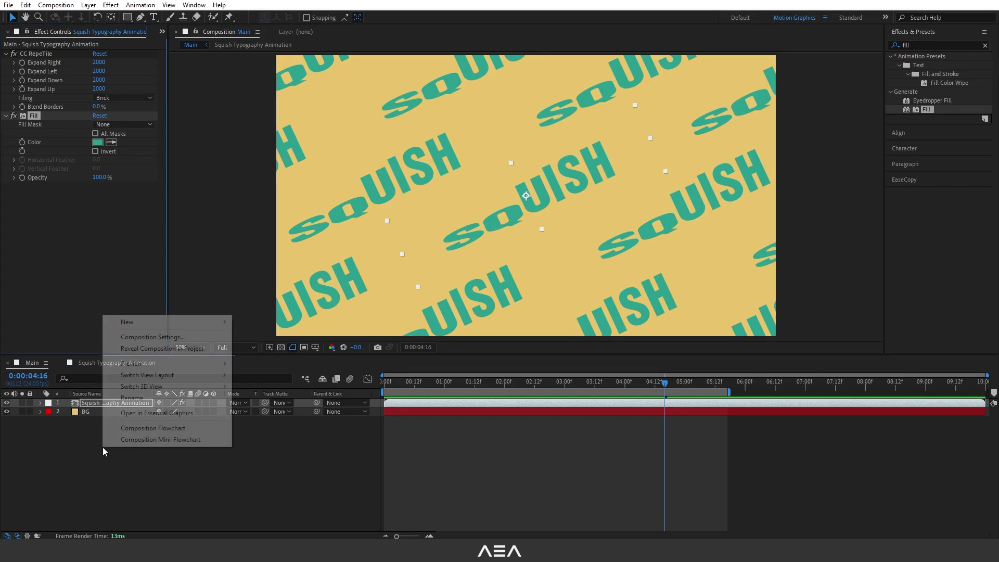
pyautogui.moveTo(167, 323)
pyautogui.click(266, 353)
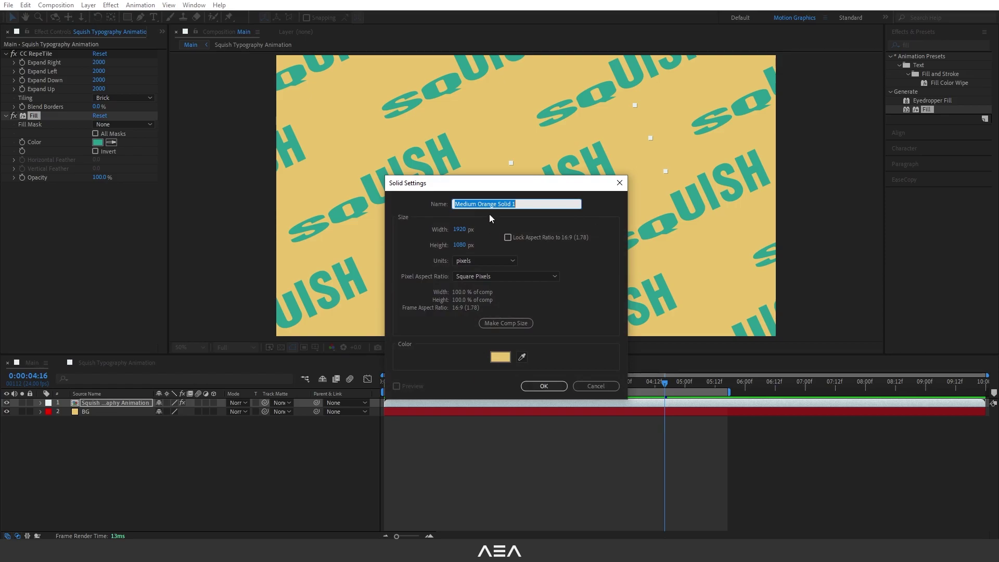
pyautogui.write('Texture')
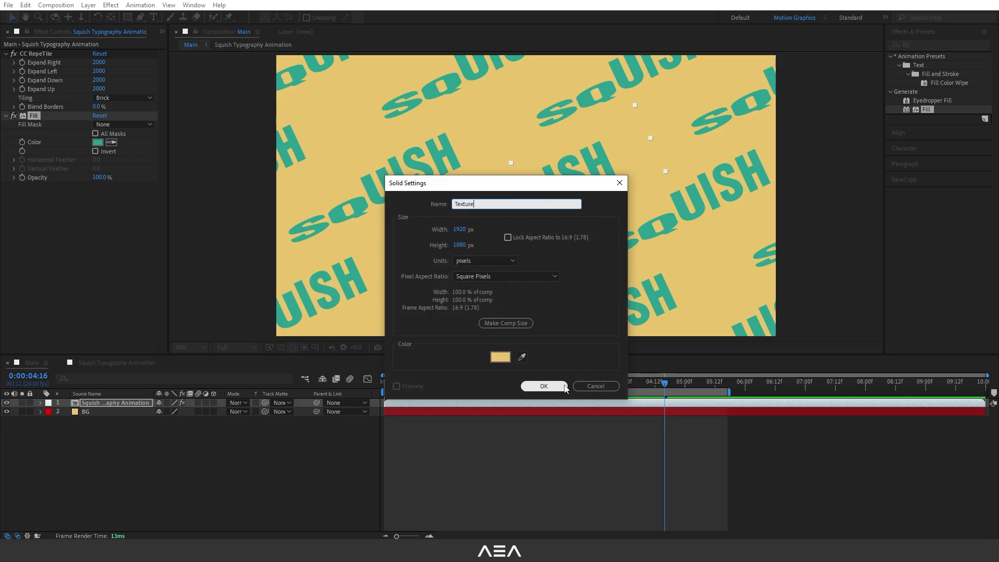
pyautogui.click(554, 386)
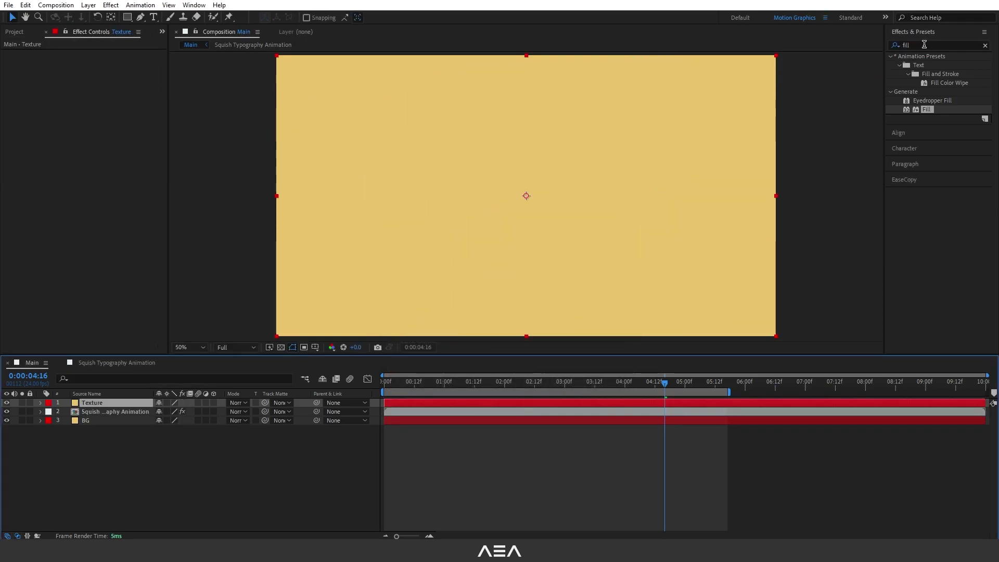
# - Apply Fractal Noise to Texture with Swirly type, Contrast 1200 and Brightness -250
pyautogui.doubleClick(924, 45)
pyautogui.write('fracta')
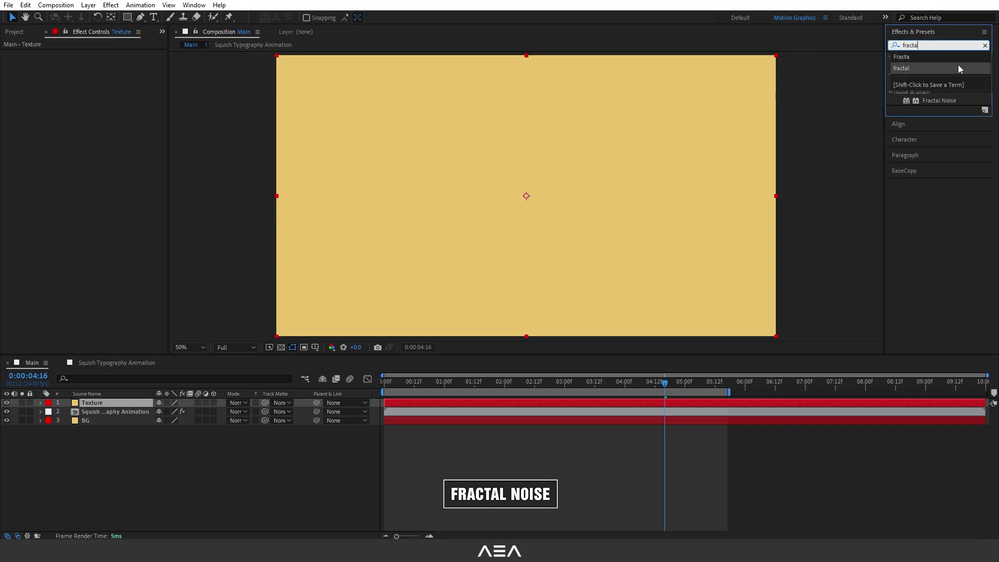
pyautogui.doubleClick(939, 100)
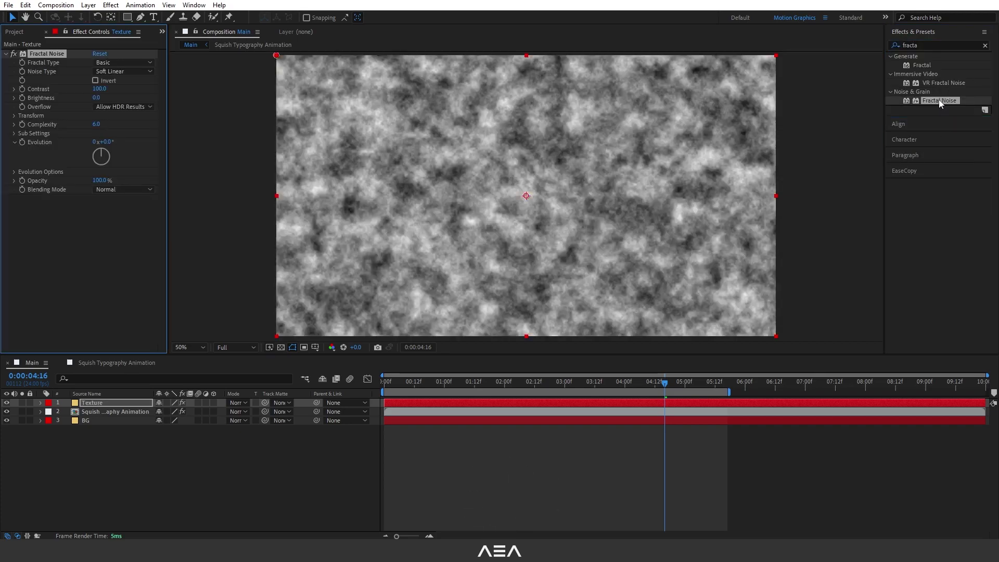
pyautogui.click(124, 64)
pyautogui.click(156, 190)
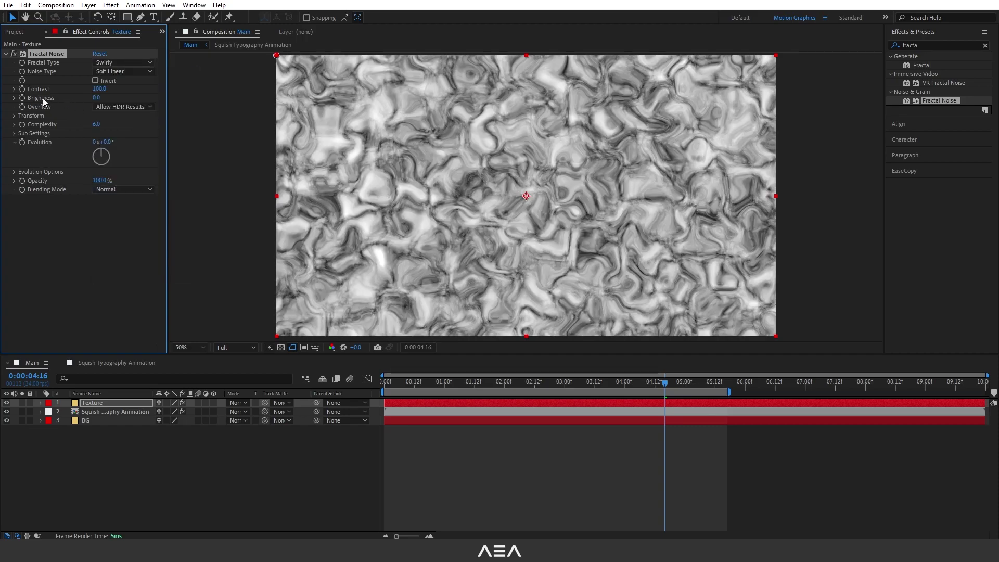
pyautogui.click(99, 89)
pyautogui.write('1200')
pyautogui.press('Tab')
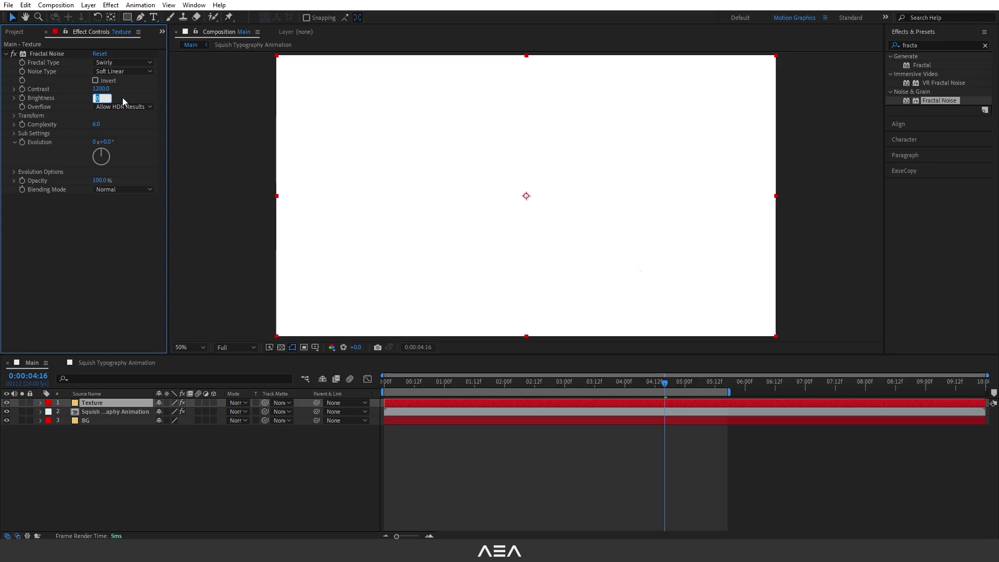
pyautogui.write('-250')
pyautogui.press('Return')
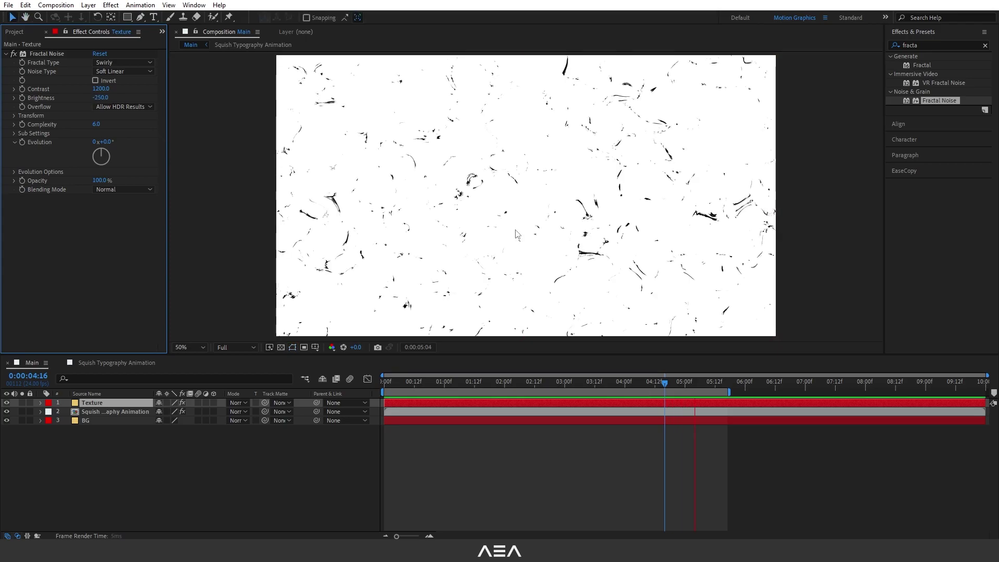
# - Return the playhead to the composition's first frame
pyautogui.press('Home')
pyautogui.click(283, 389)
pyautogui.press('Home')
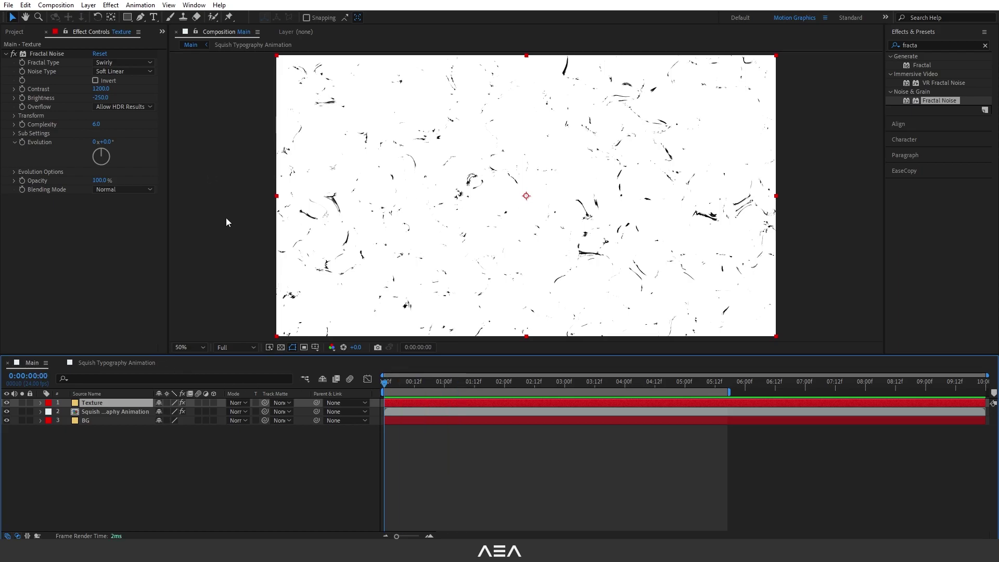
# - Add a time*10 expression to Fractal Noise Random Seed and preview the flickering speckles
pyautogui.click(14, 171)
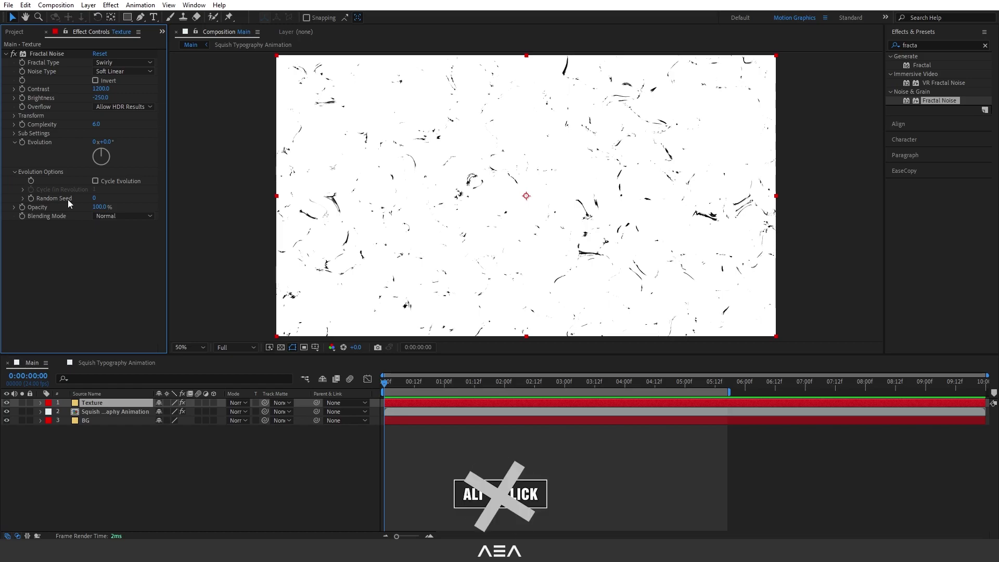
pyautogui.keyDown('alt'); pyautogui.click(30, 199); pyautogui.keyUp('alt')
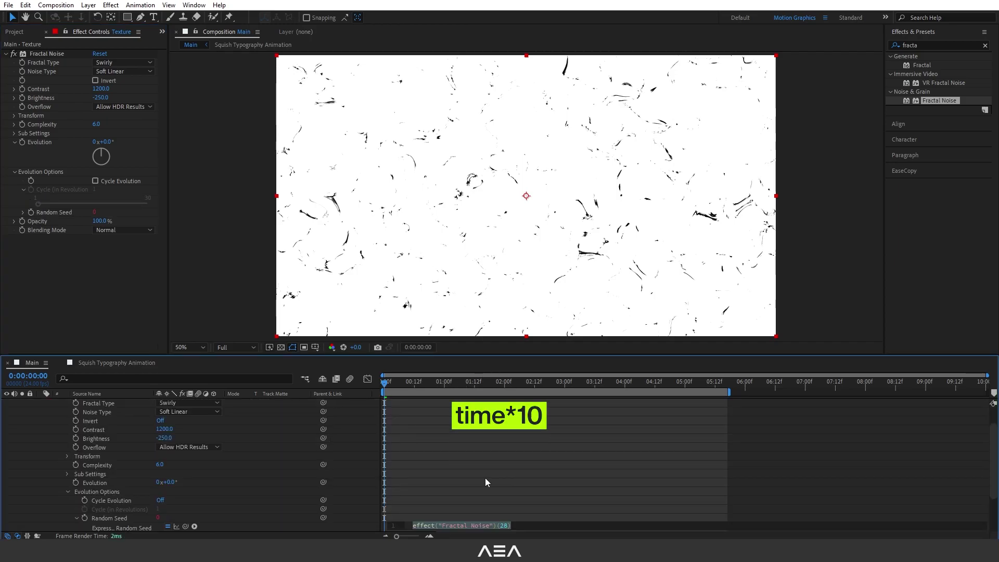
pyautogui.write('time*')
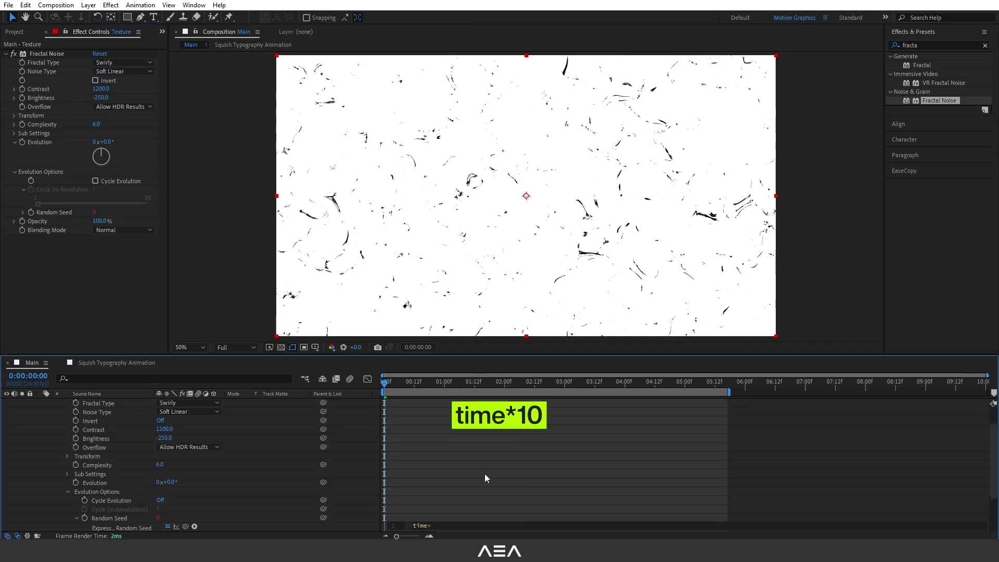
pyautogui.write('10')
pyautogui.click(491, 464)
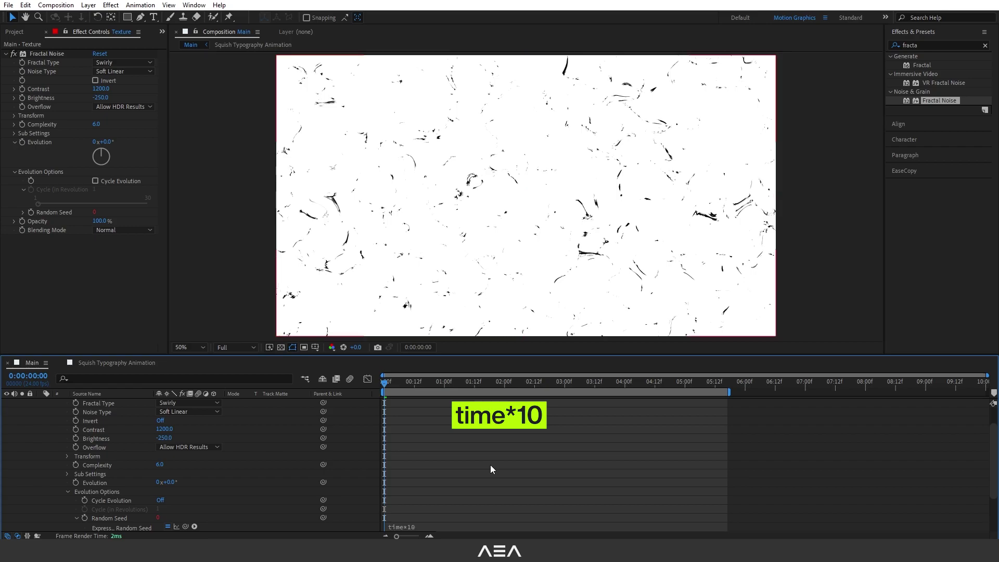
pyautogui.press('space')
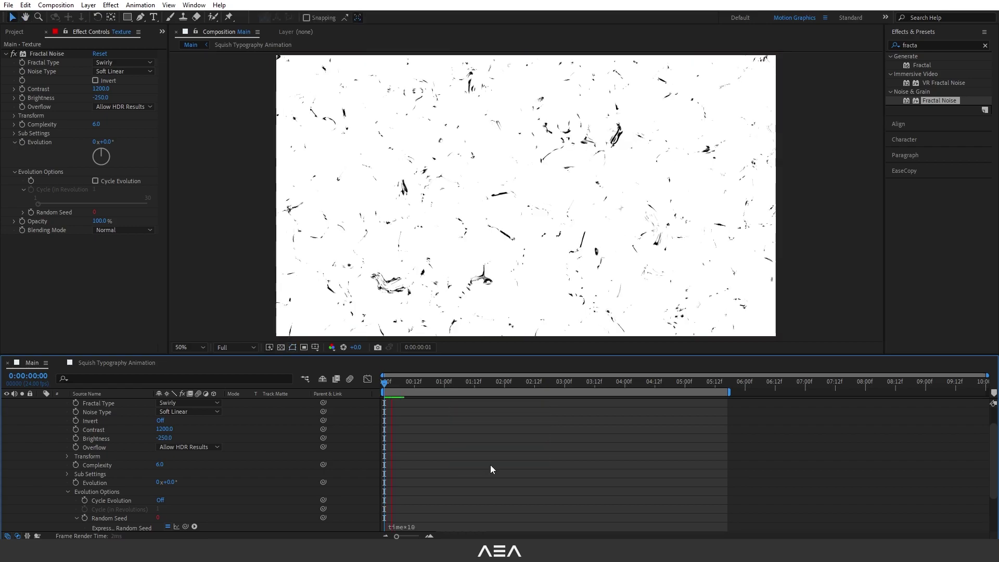
pyautogui.scroll(1, 79, 451)
# - Set the Texture layer's blend mode to Multiply
pyautogui.click(41, 402)
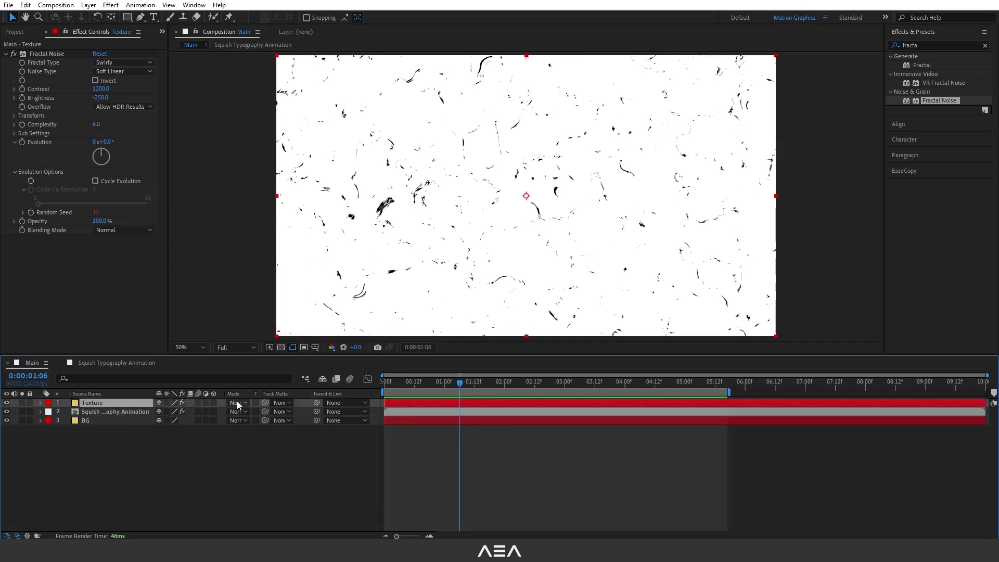
pyautogui.click(237, 403)
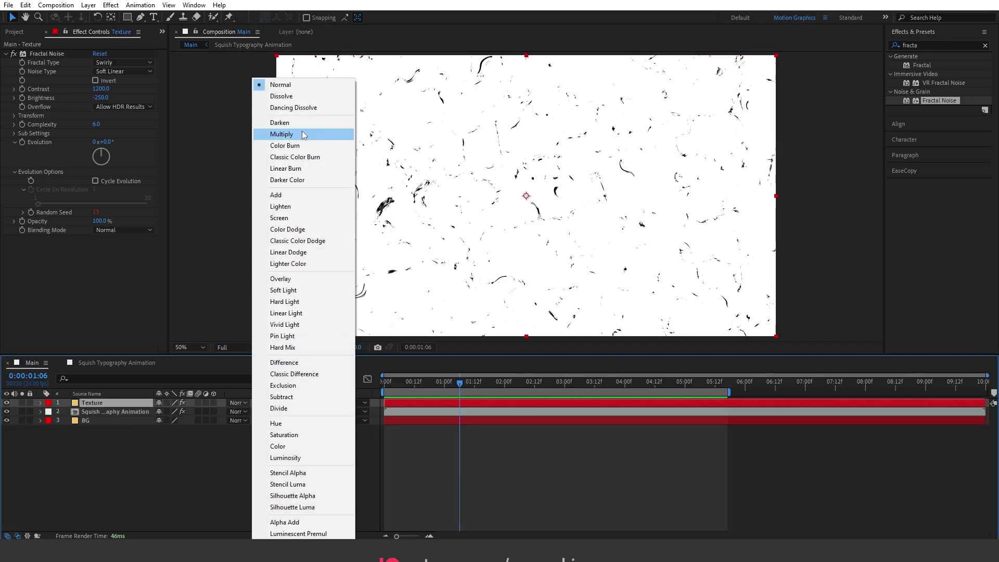
pyautogui.click(186, 424)
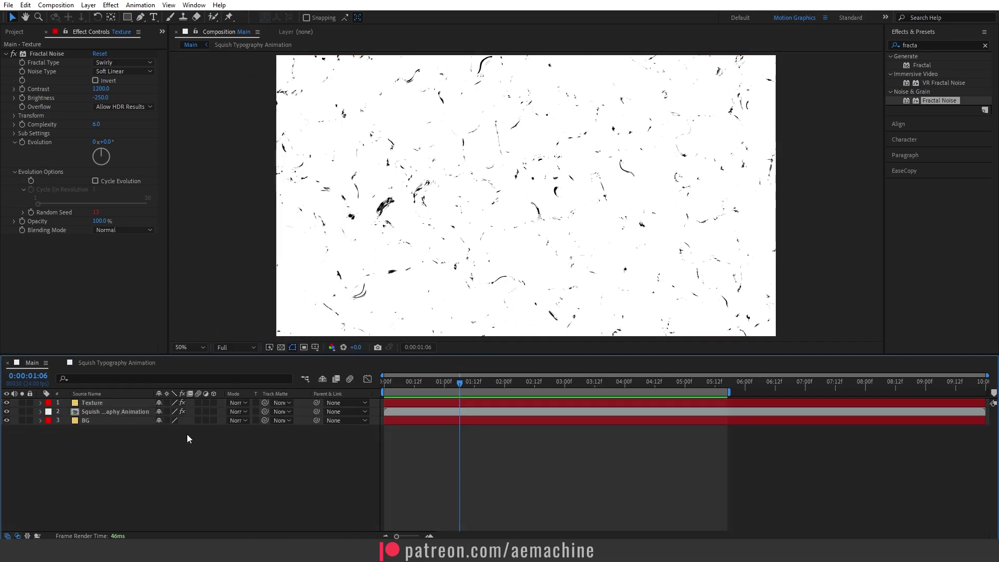
pyautogui.rightClick(238, 394)
pyautogui.moveTo(291, 426)
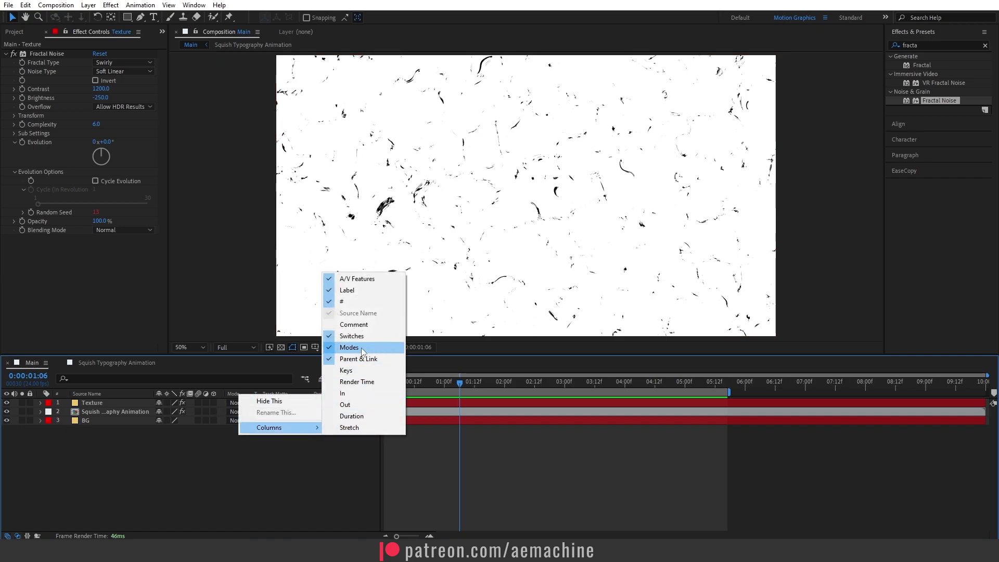
pyautogui.click(148, 471)
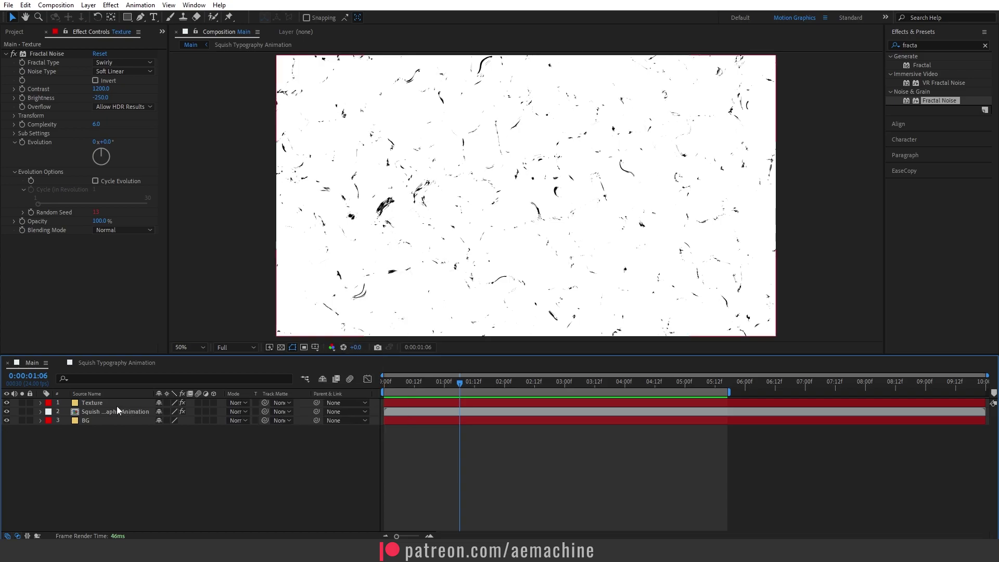
pyautogui.click(238, 402)
pyautogui.click(244, 447)
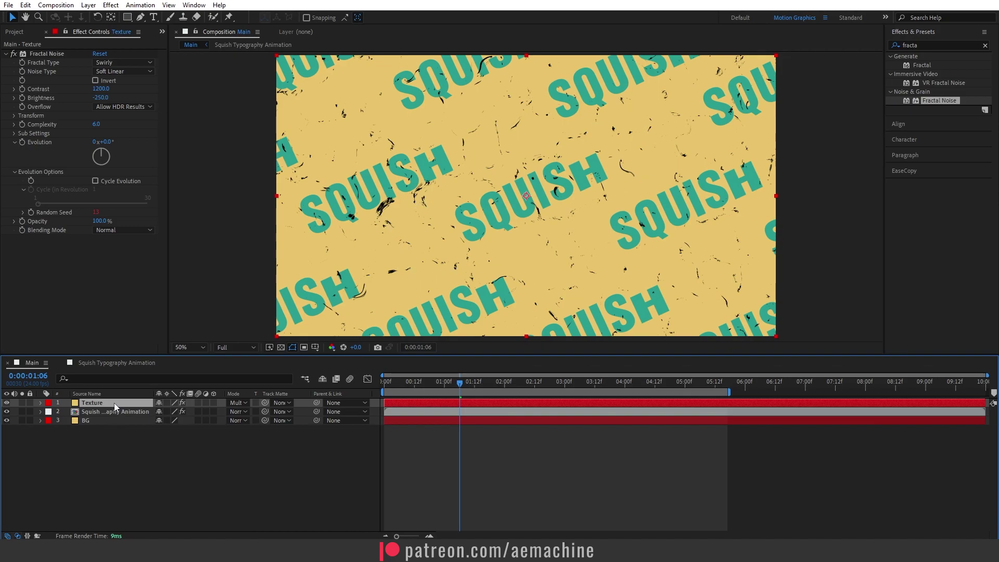
# - Lower the Texture layer's opacity to roughly 55% so the speckles fade
pyautogui.press('t')
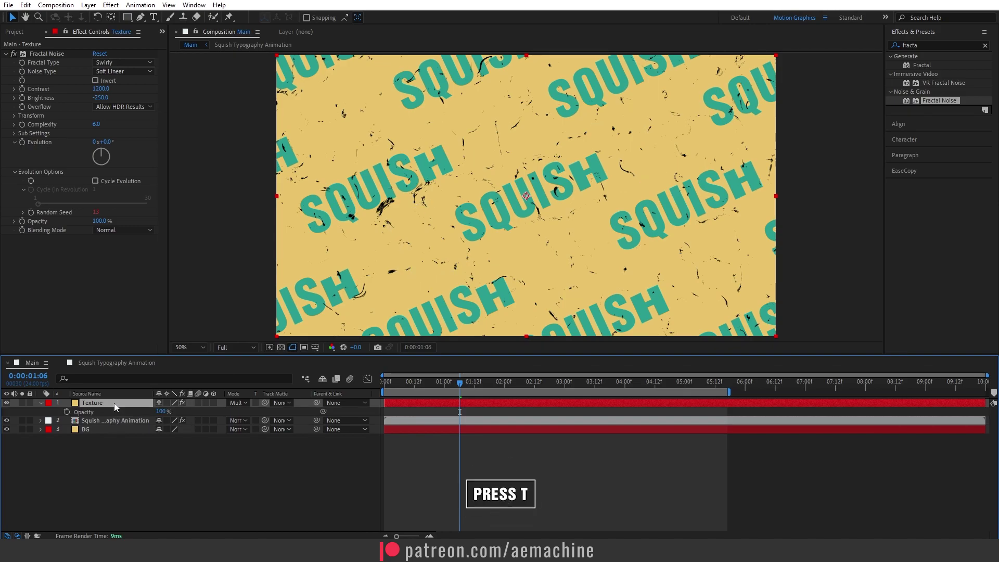
pyautogui.moveTo(162, 415); pyautogui.dragTo(112, 419)
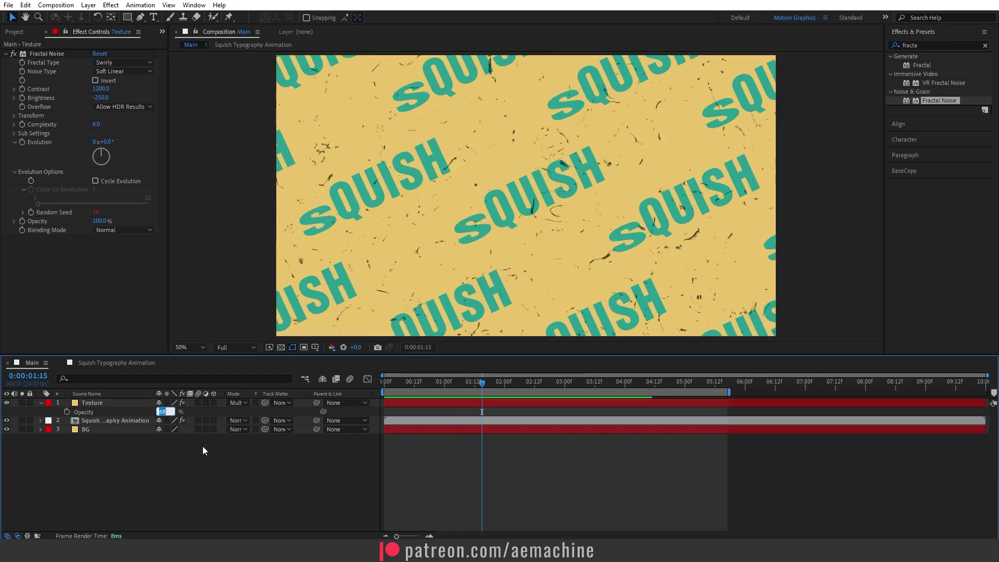
pyautogui.press('Return')
pyautogui.press('t')
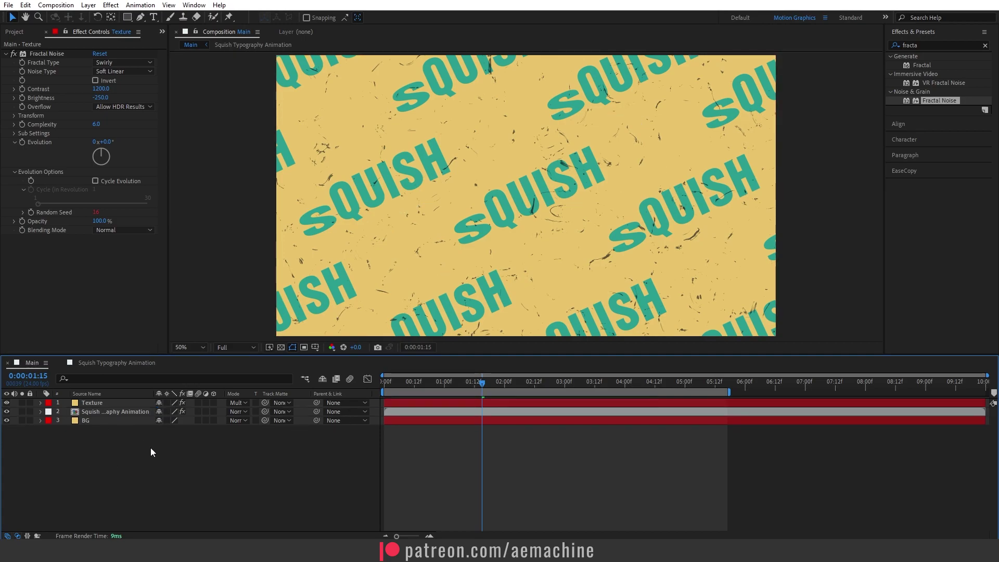
# - Add a new adjustment layer at the top named FX
pyautogui.rightClick(151, 448)
pyautogui.moveTo(242, 323)
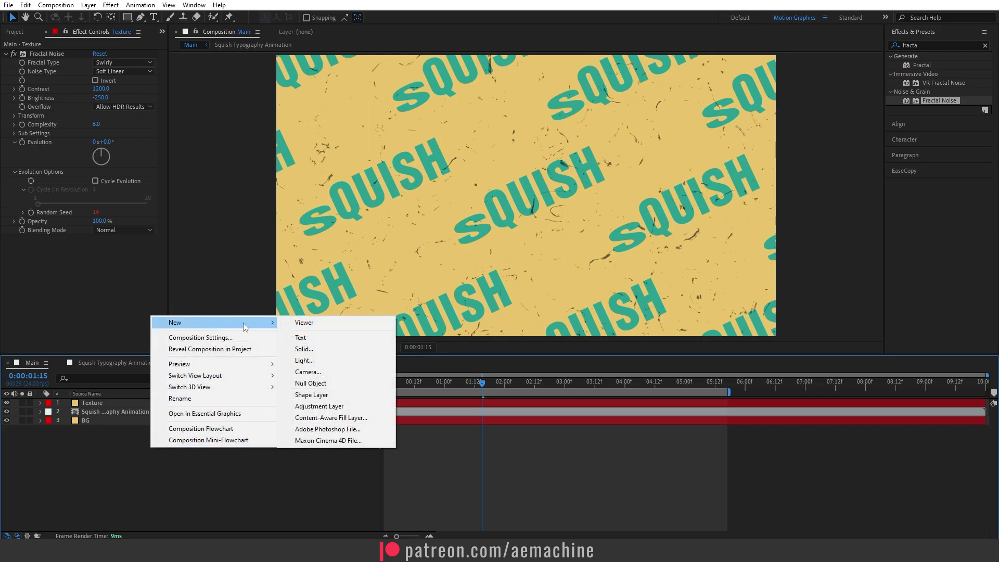
pyautogui.click(319, 406)
pyautogui.press('Return')
pyautogui.write('FX')
pyautogui.press('Return')
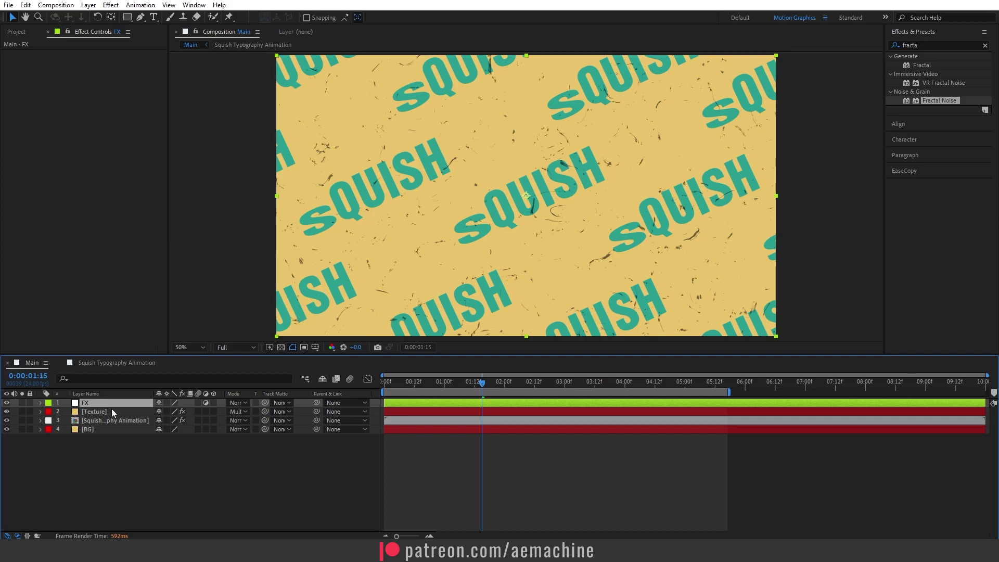
# - Apply Posterize Time to FX with a frame rate of 12 and preview it
pyautogui.click(934, 46)
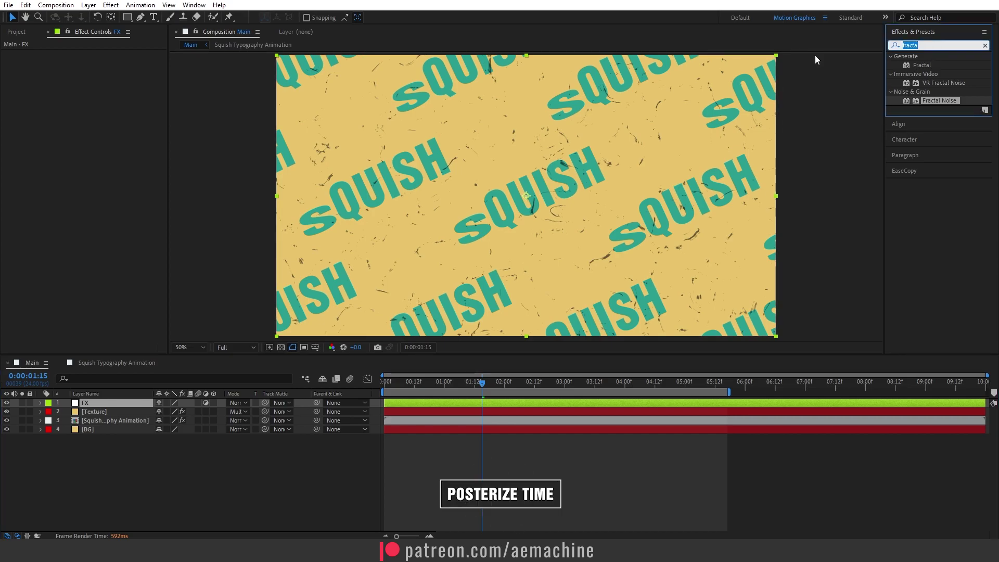
pyautogui.write('poster')
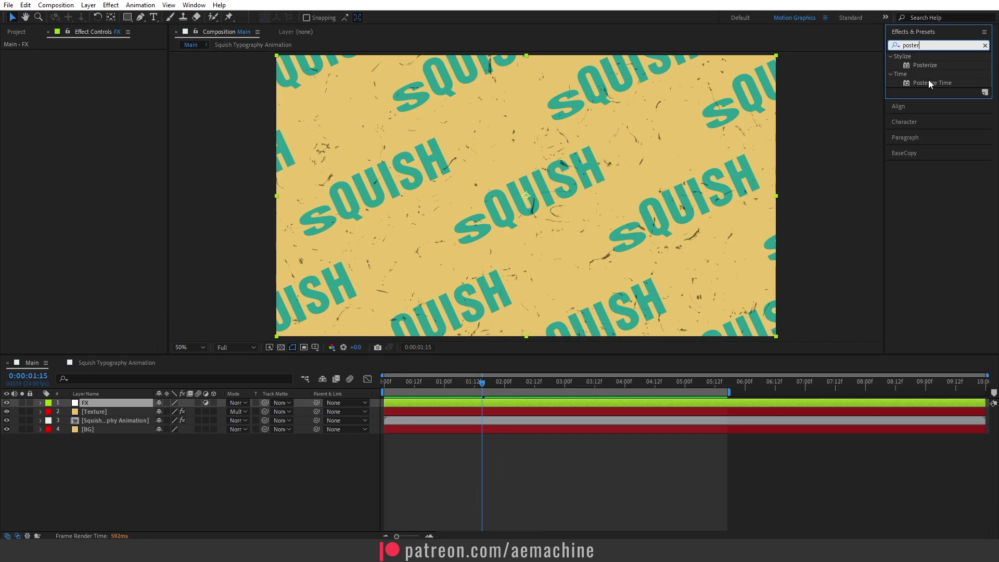
pyautogui.doubleClick(929, 82)
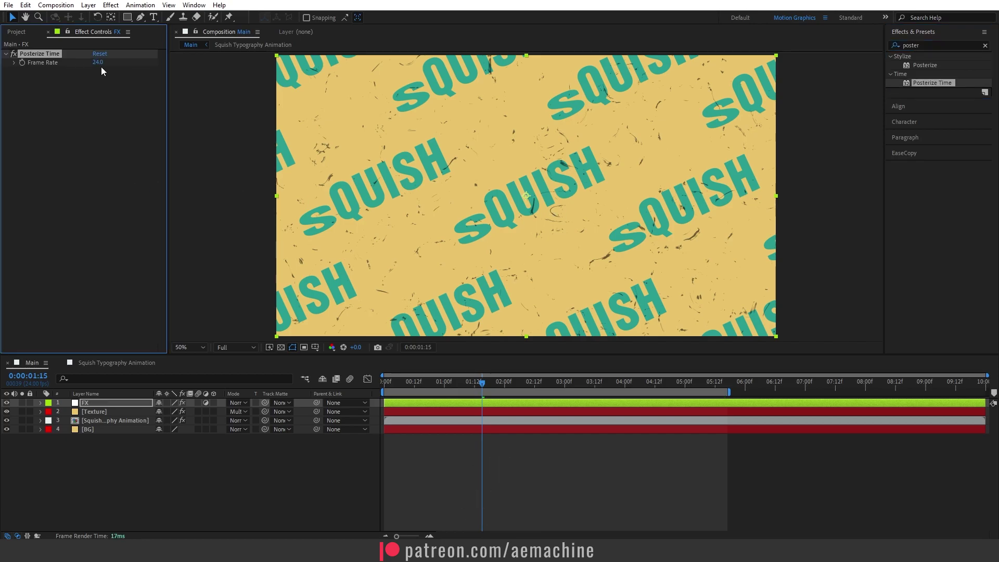
pyautogui.write('12')
pyautogui.click(113, 123)
pyautogui.click(196, 458)
pyautogui.press('space')
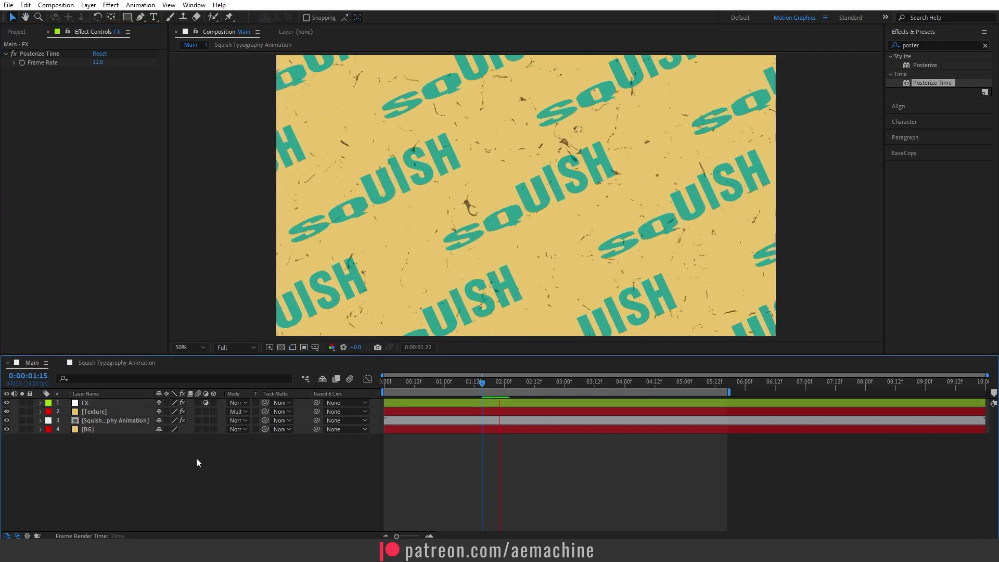
# - Toggle the FX layer off and back on to compare, then show the Project panel
pyautogui.click(6, 403)
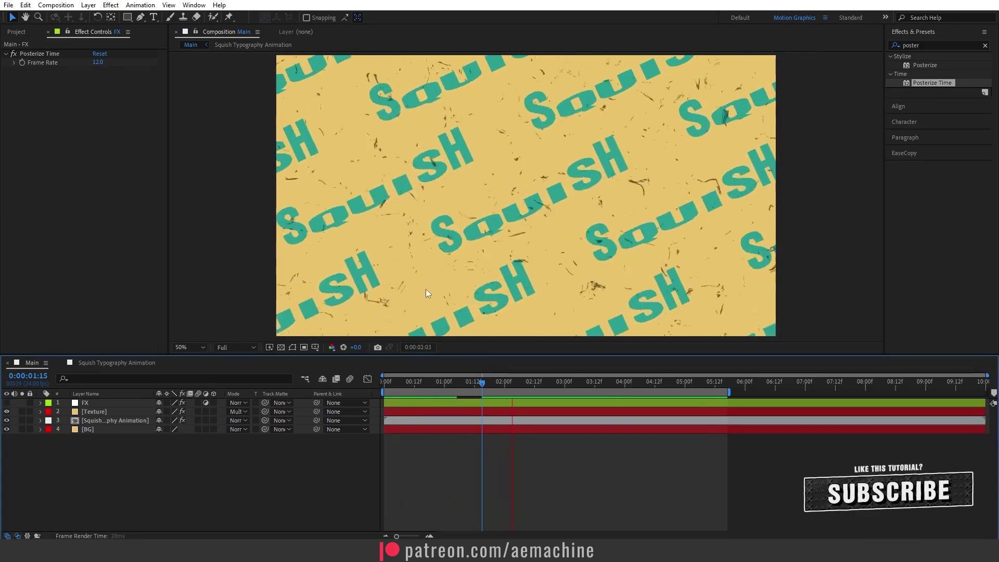
pyautogui.click(7, 402)
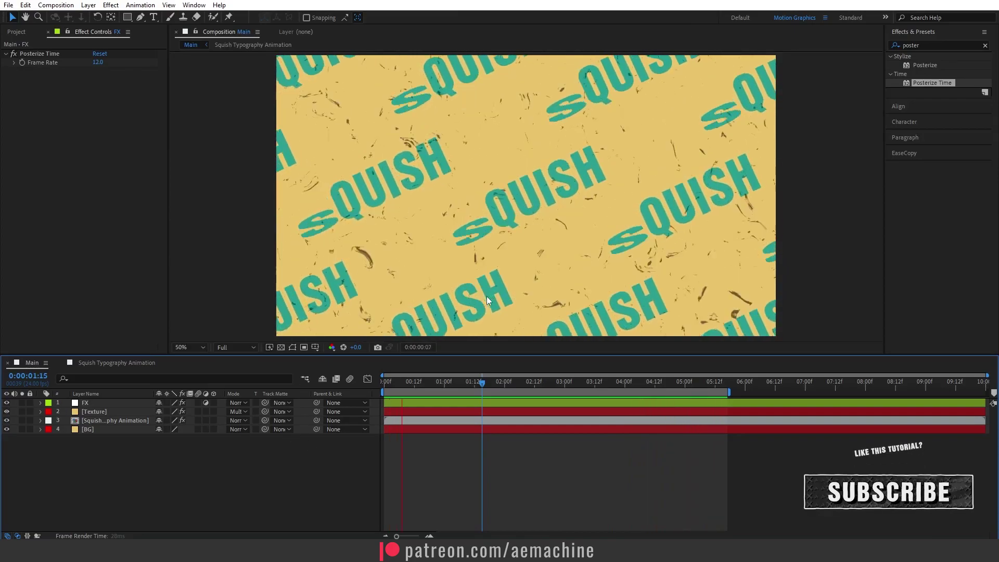
pyautogui.click(14, 33)
pyautogui.click(97, 252)
pyautogui.click(210, 228)
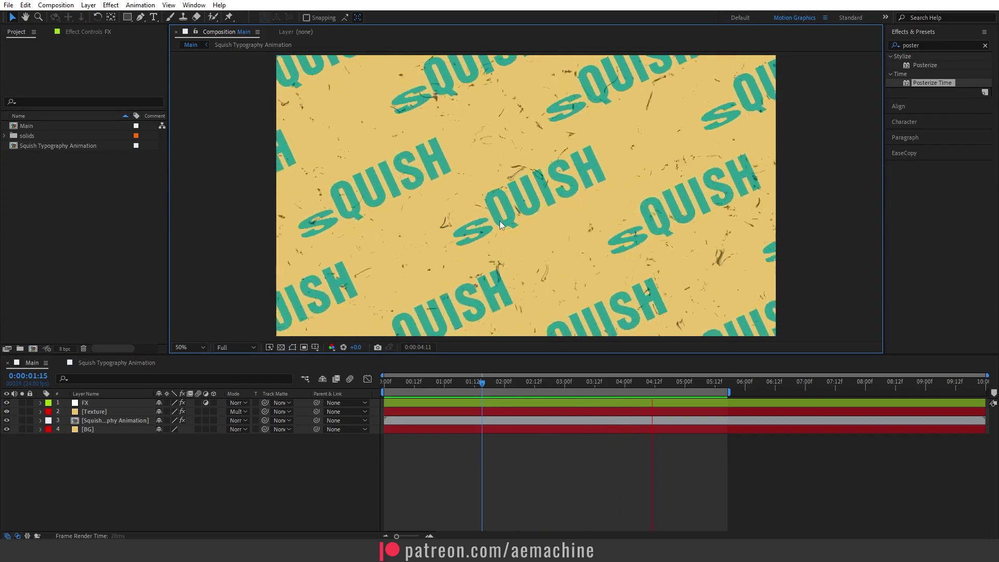